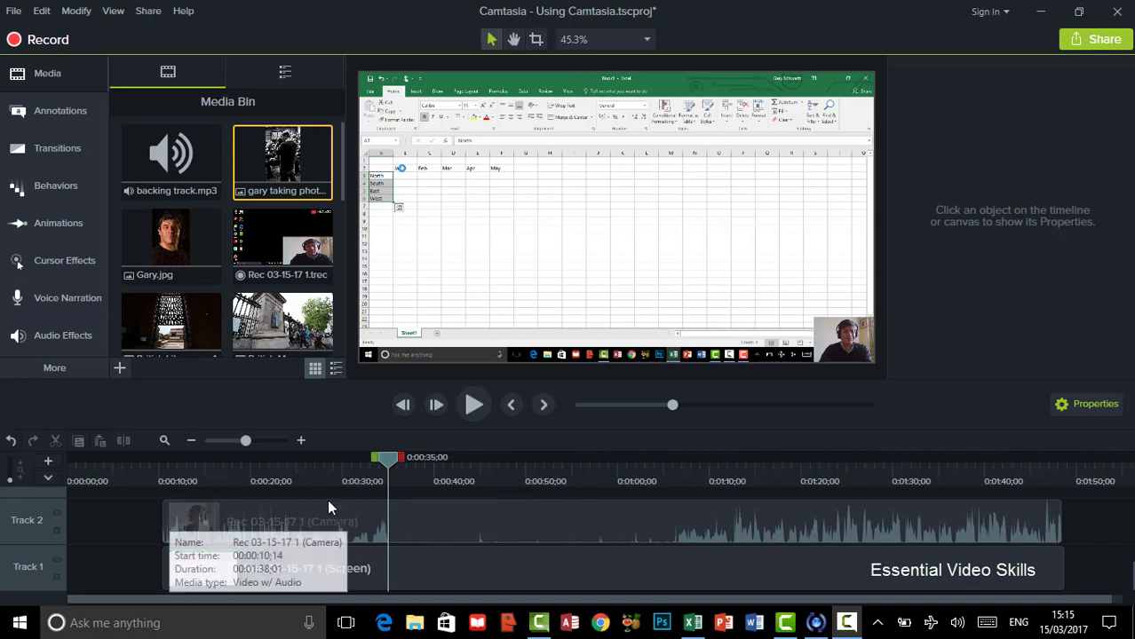
Step: Move the playhead to about 0:26 on the timeline ruler
left_click(306, 467)
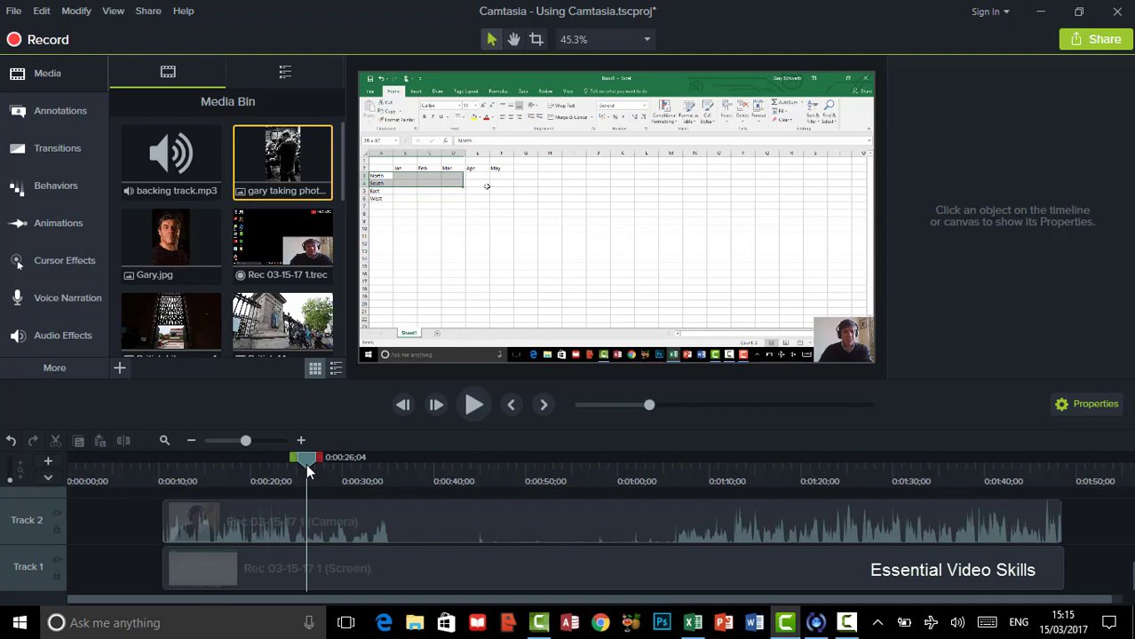
Step: Move the webcam overlay to the canvas's top-right corner and keep it small at 30.9% scale
left_click(314, 520)
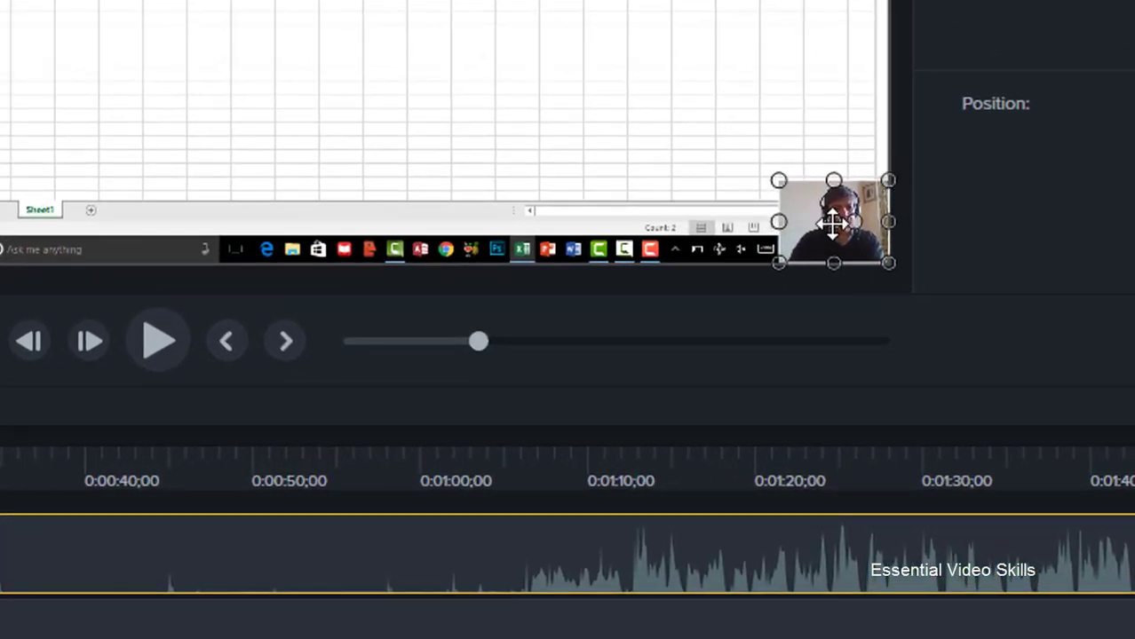
left_click_drag(835, 222, 2, 209)
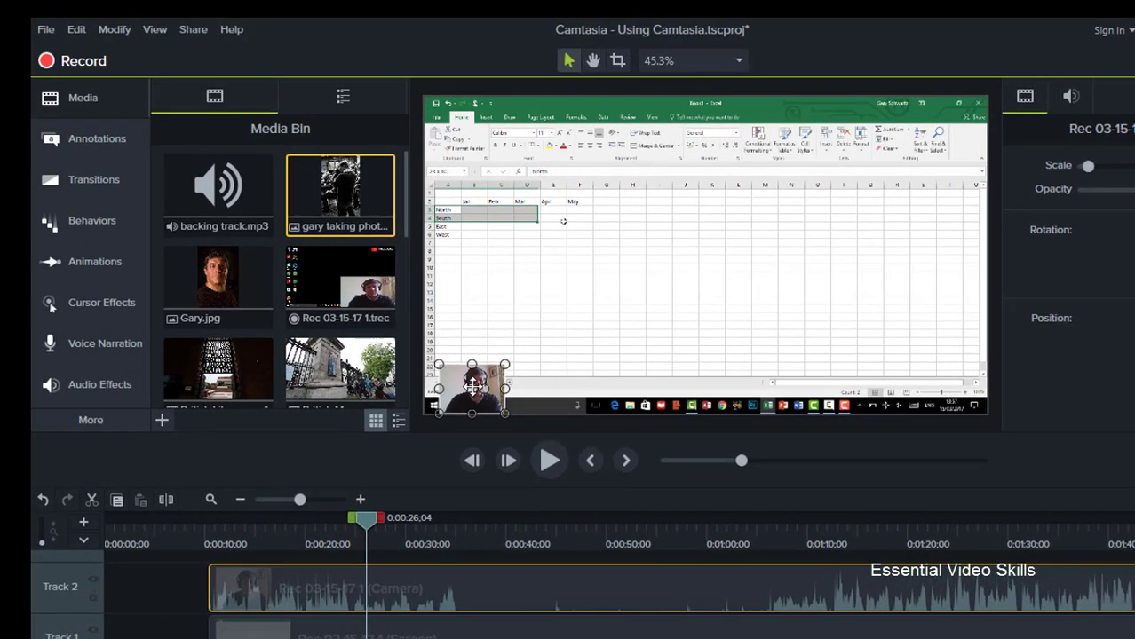
left_click_drag(427, 366, 827, 218)
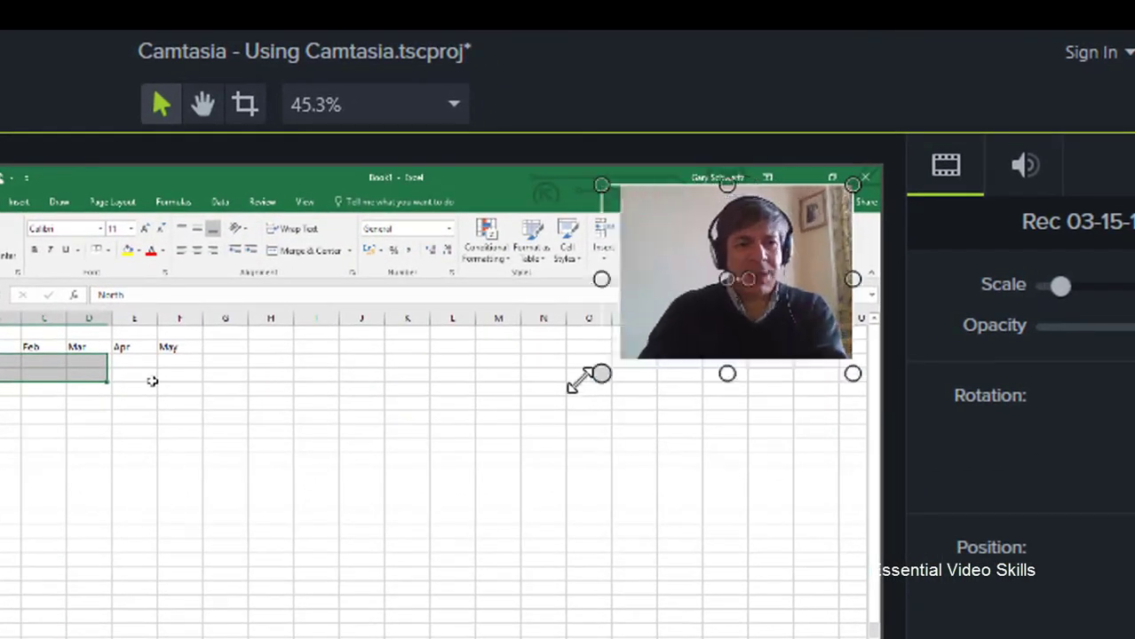
left_click_drag(577, 380, 713, 286)
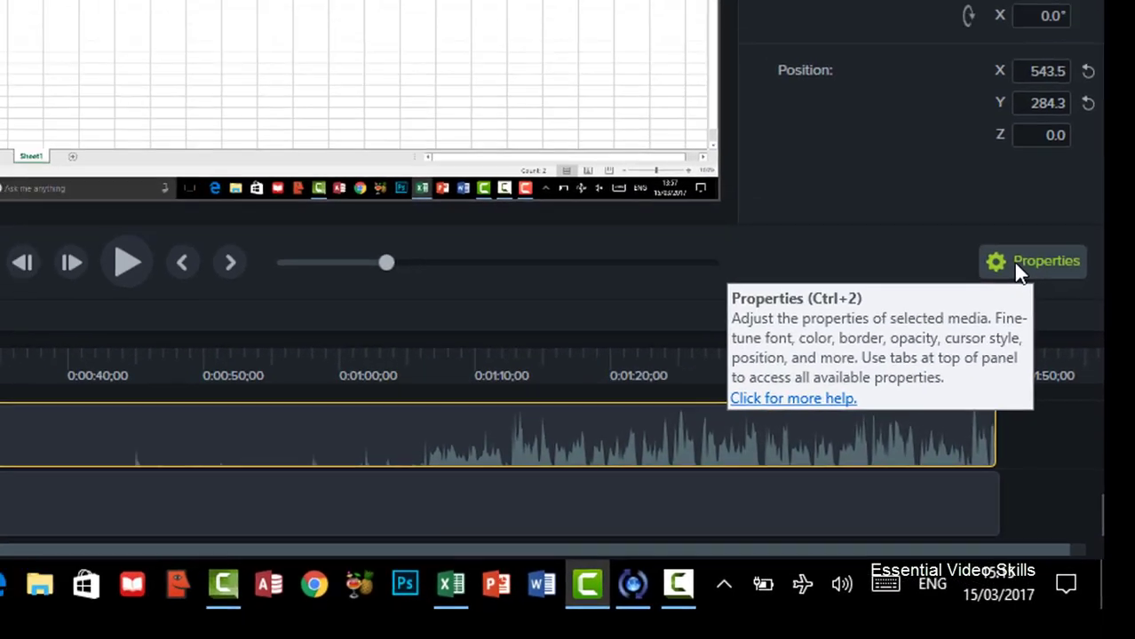
Step: Enlarge the webcam overlay to 76.6% at X 411.1, Y 183.9, with opacity left at 100%
left_click(1017, 268)
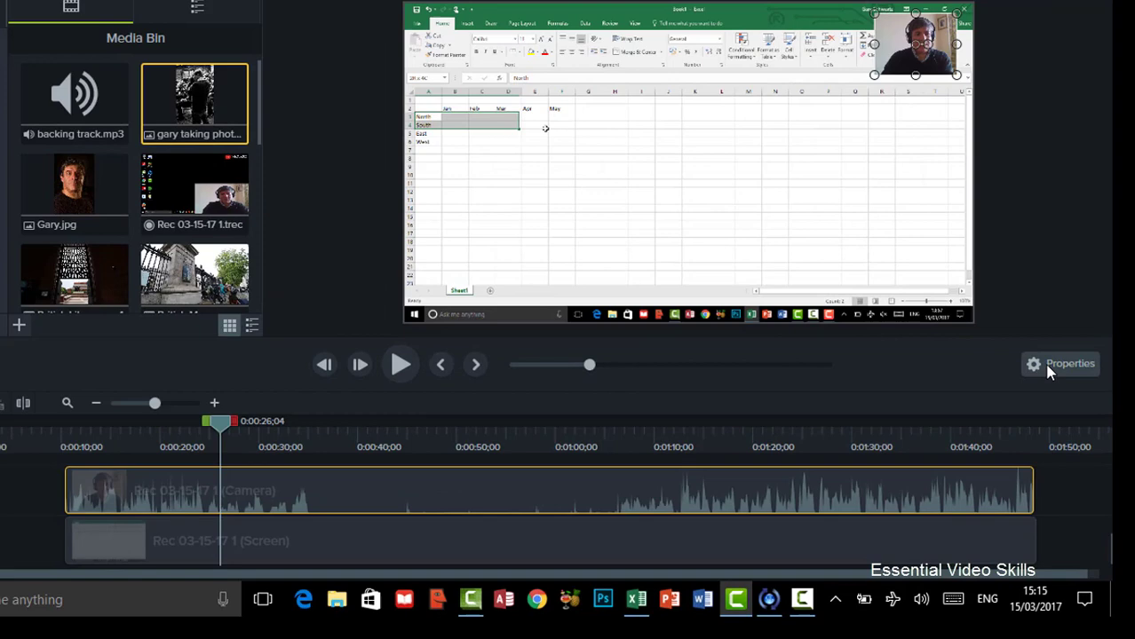
left_click(1050, 368)
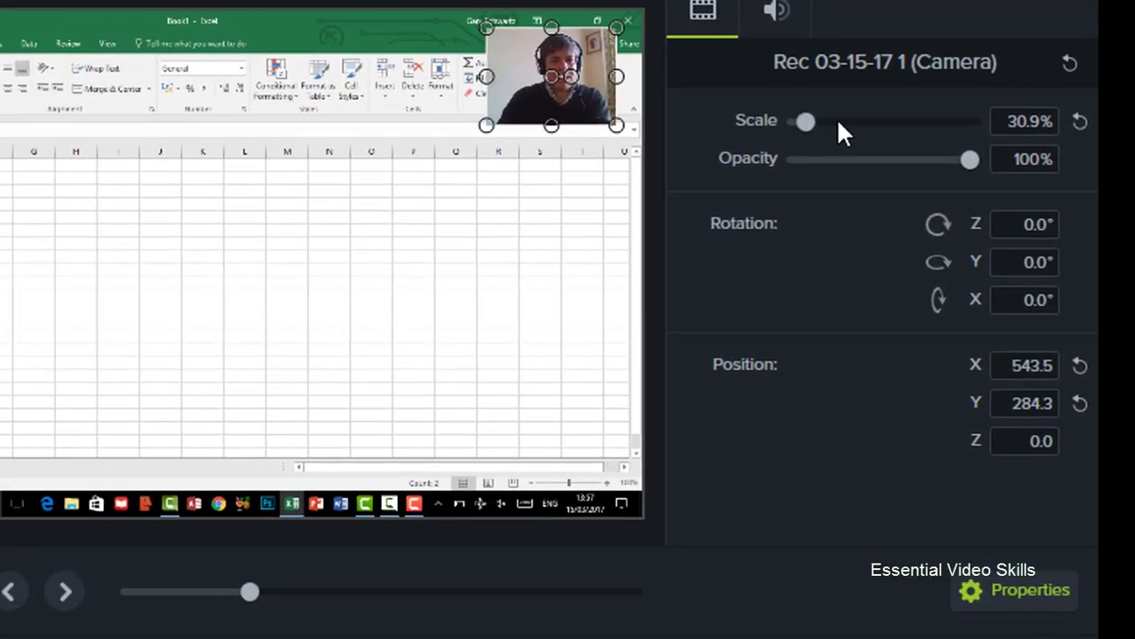
left_click_drag(839, 122, 813, 121)
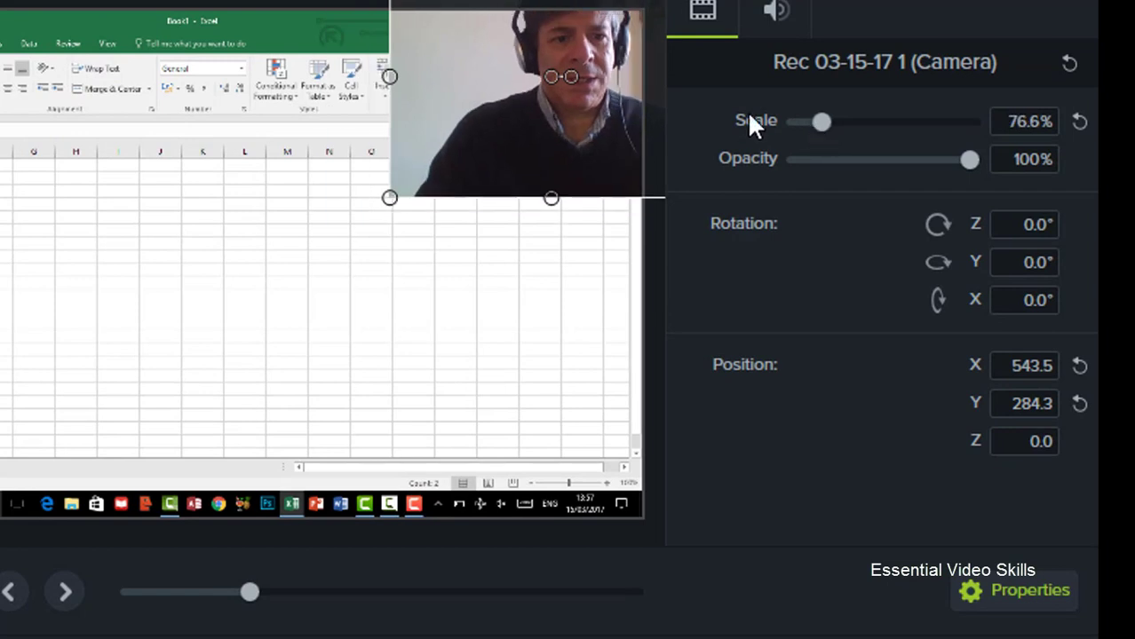
left_click_drag(550, 78, 463, 146)
left_click_drag(920, 168, 1001, 178)
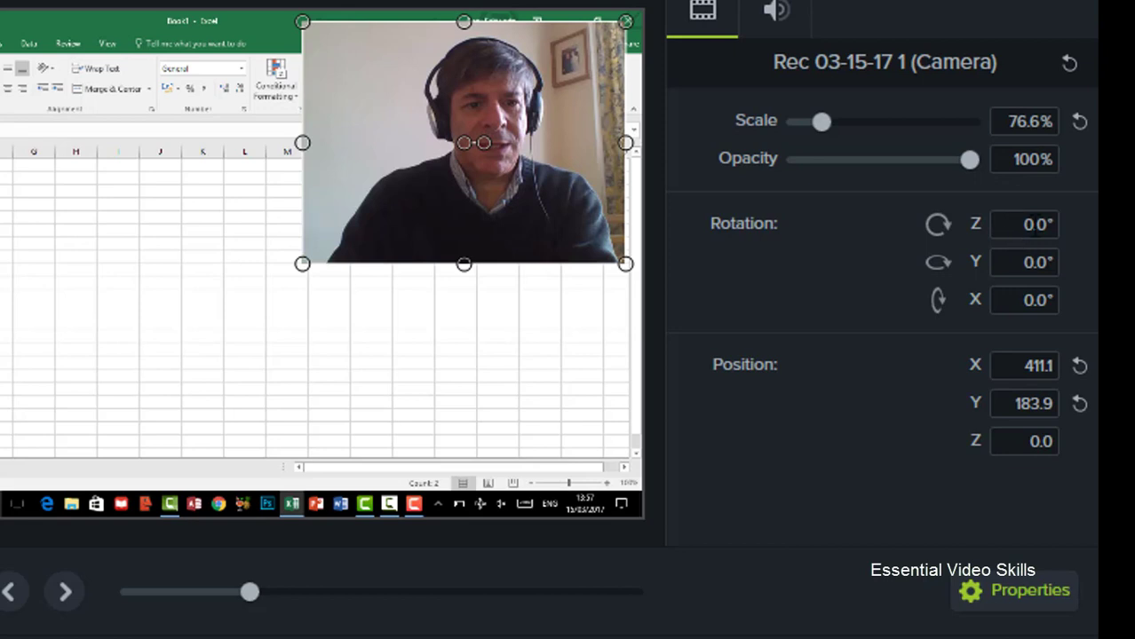
left_click(1031, 224)
type("10")
key("Return")
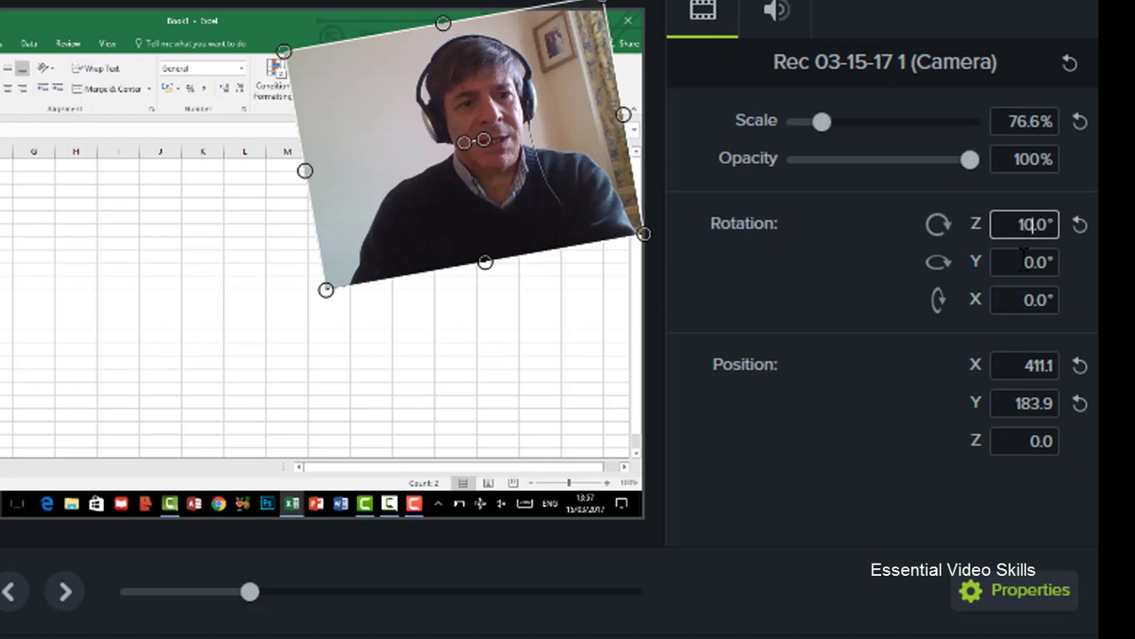
key("Tab")
type("10")
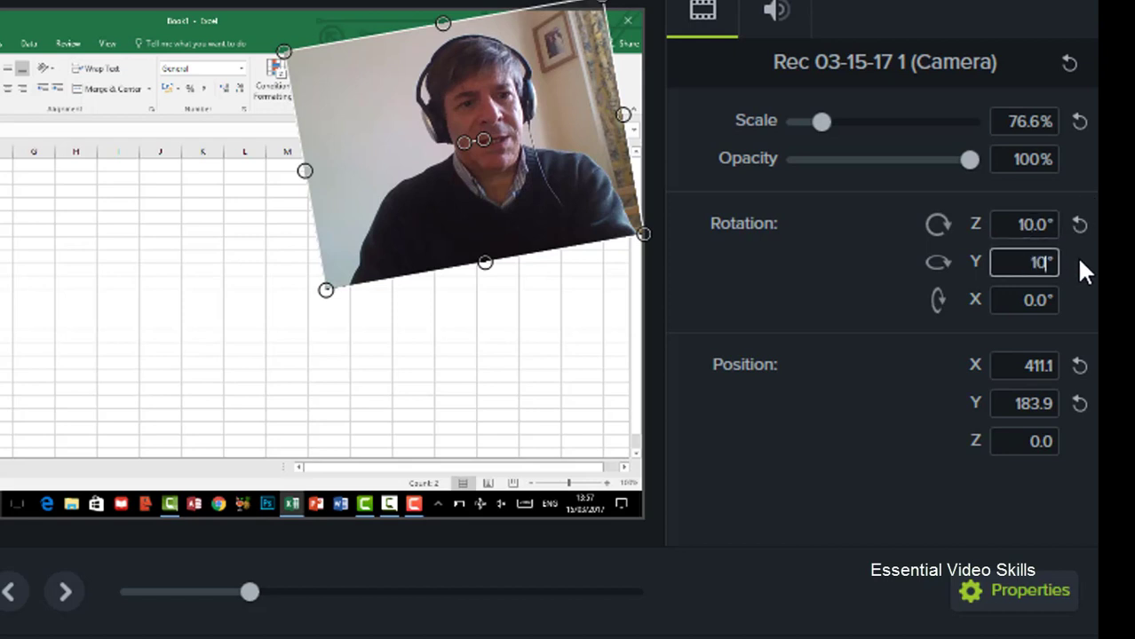
key("Return")
key("Tab")
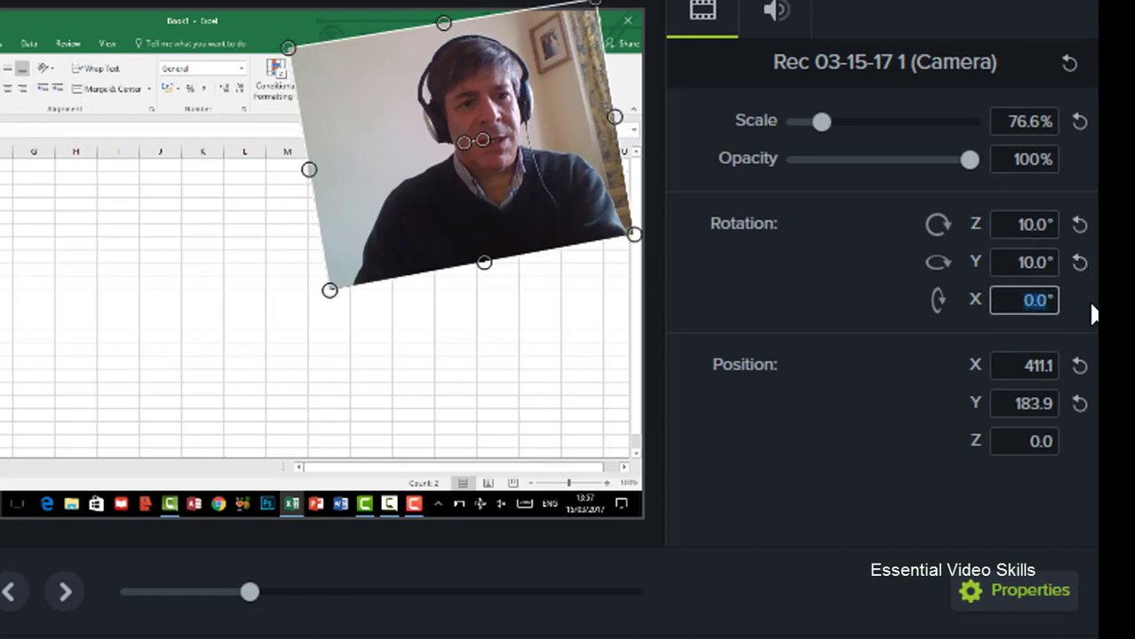
type("20")
key("Return")
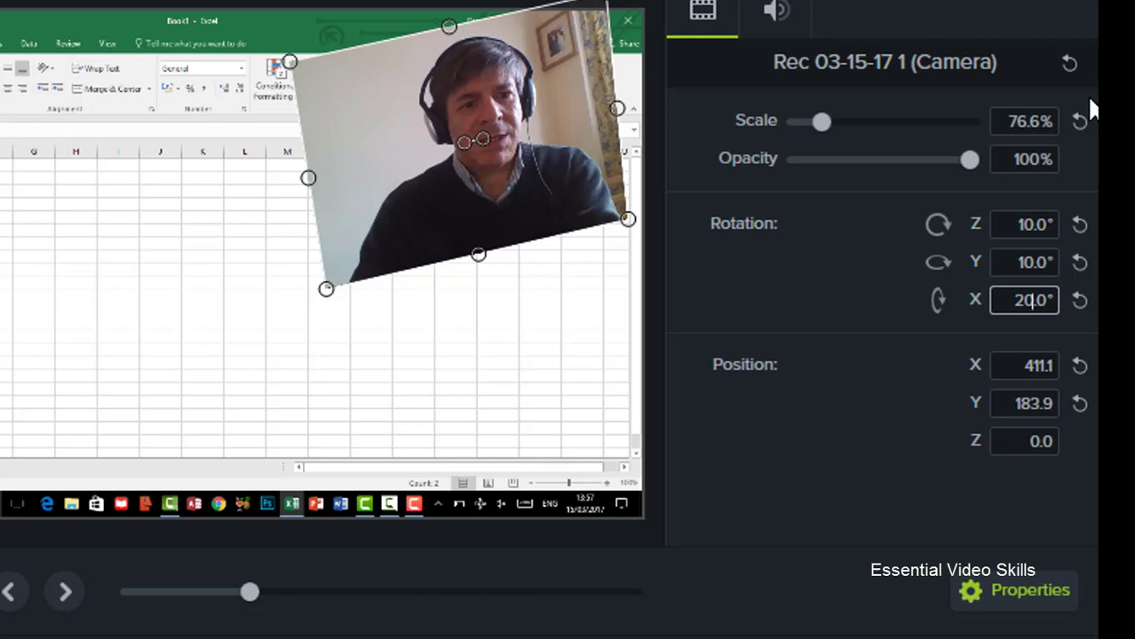
left_click(1079, 224)
left_click(1079, 263)
left_click(1079, 301)
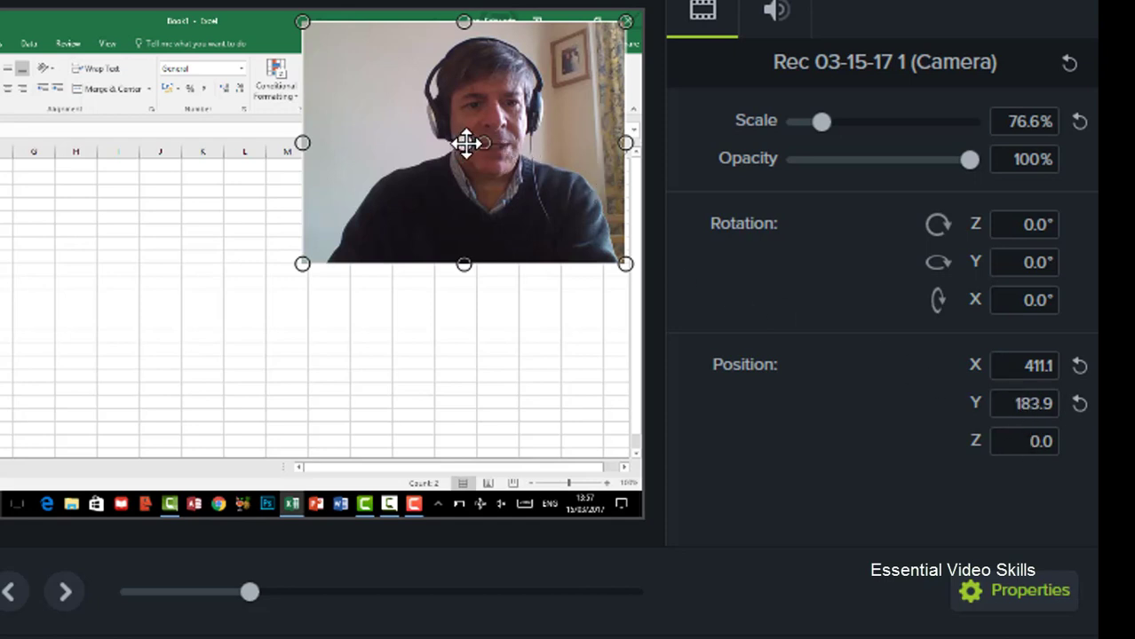
Step: Shrink the webcam overlay to 53.5% and move it lower right to X 465.2, Y -128.4
left_click_drag(467, 145, 468, 242)
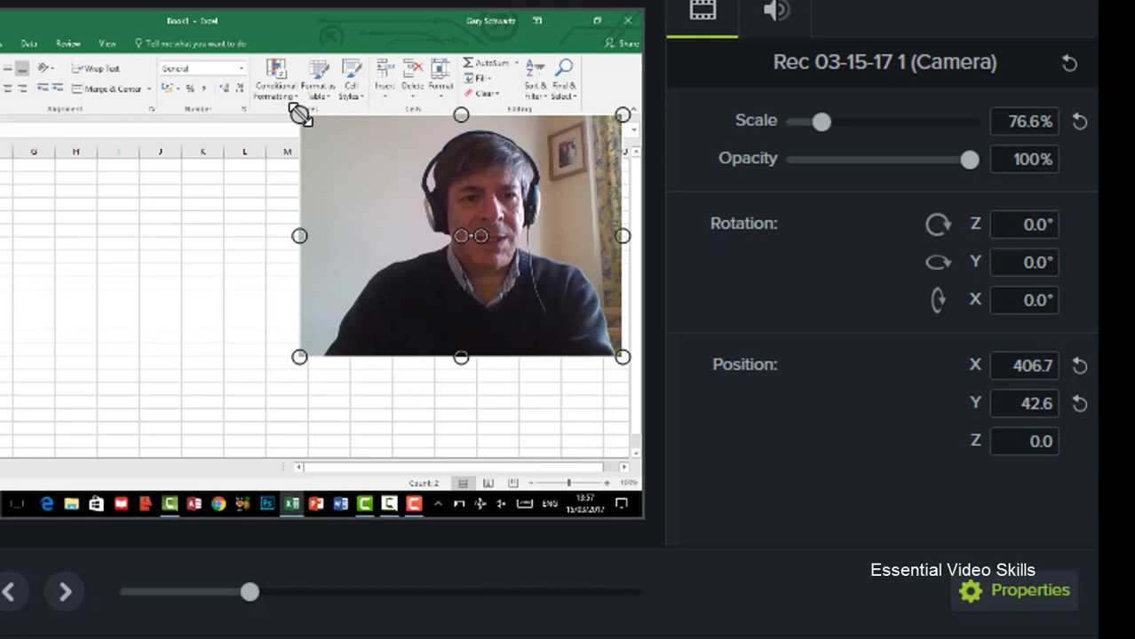
left_click_drag(299, 114, 397, 188)
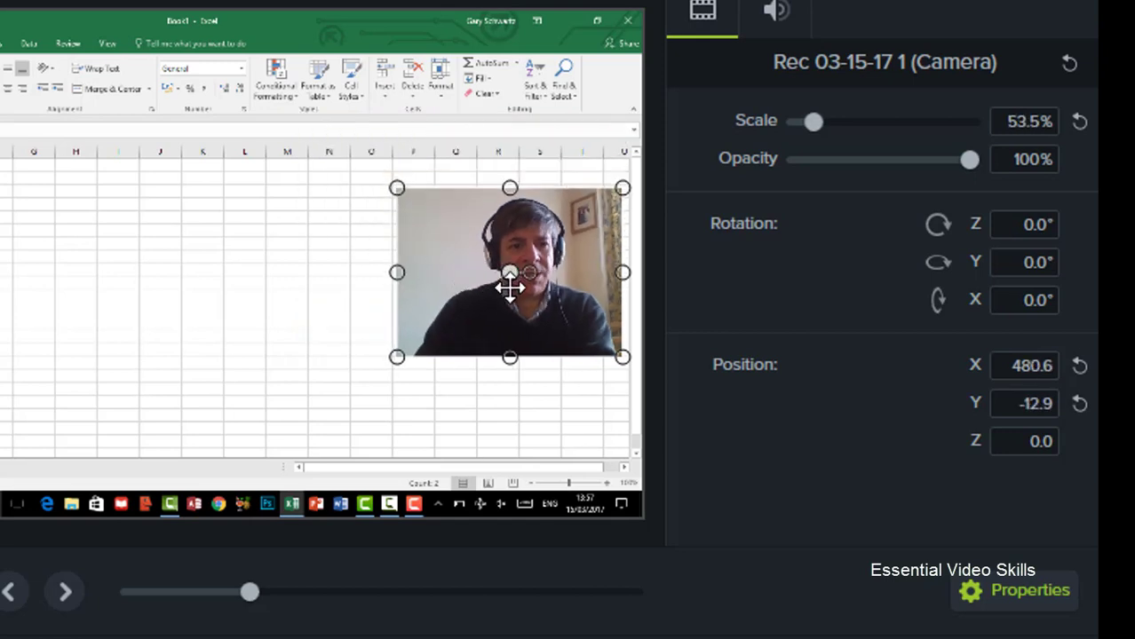
left_click_drag(509, 287, 495, 368)
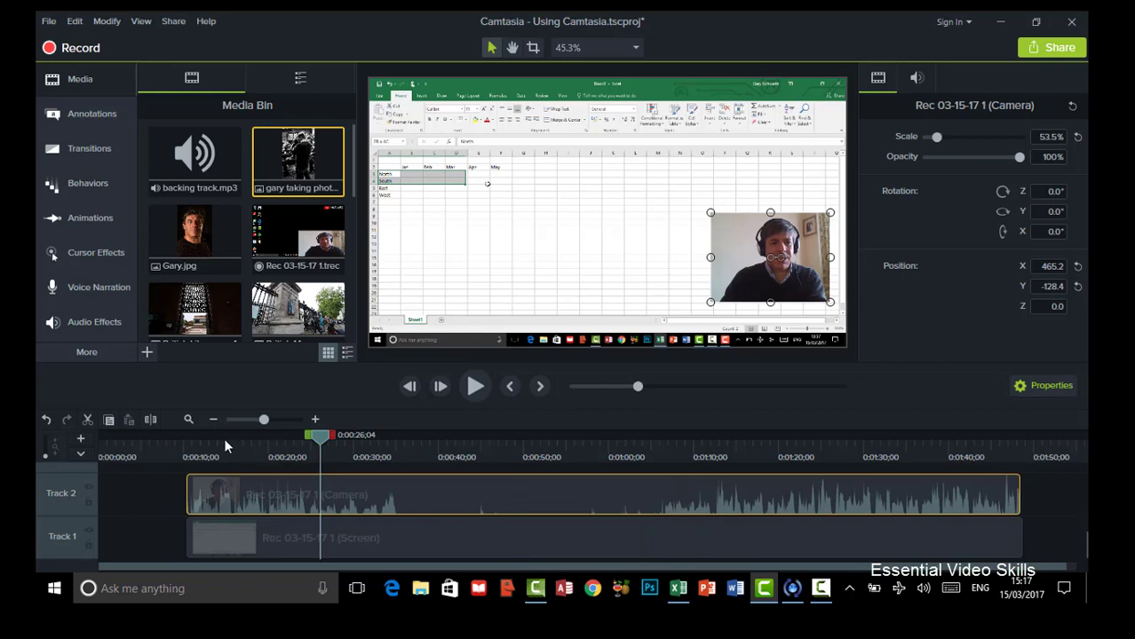
left_click(265, 449)
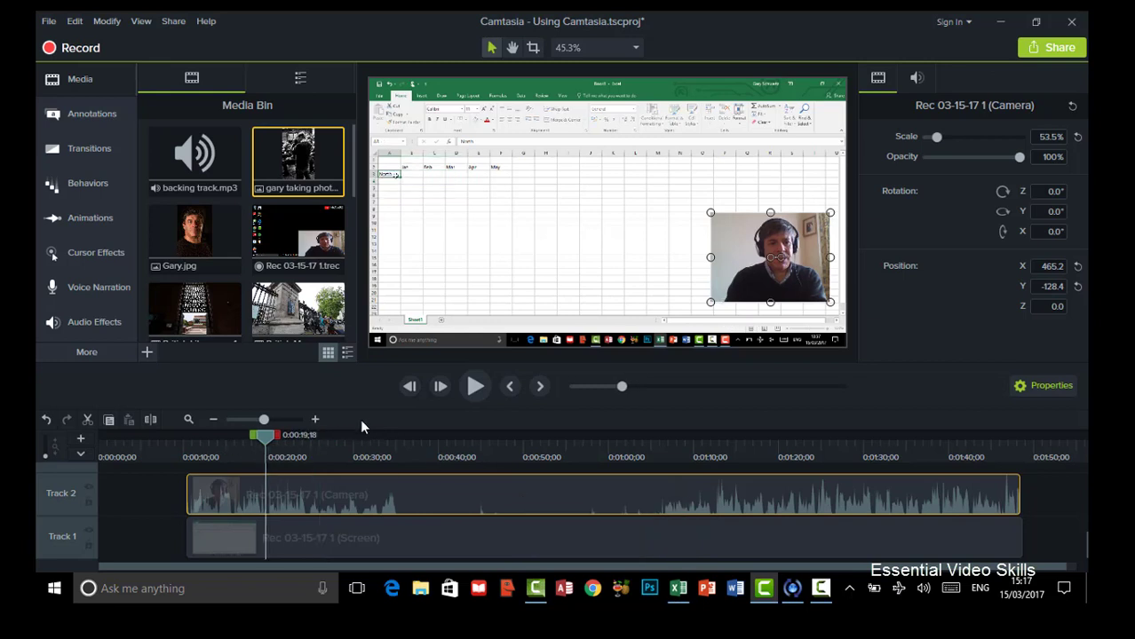
left_click(477, 391)
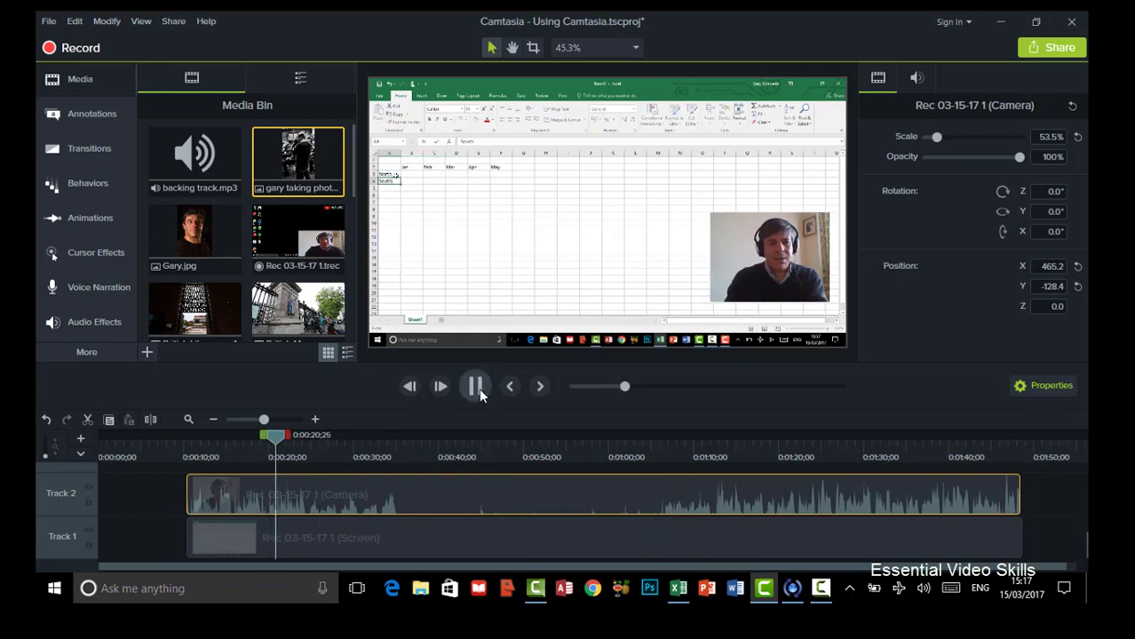
left_click(478, 391)
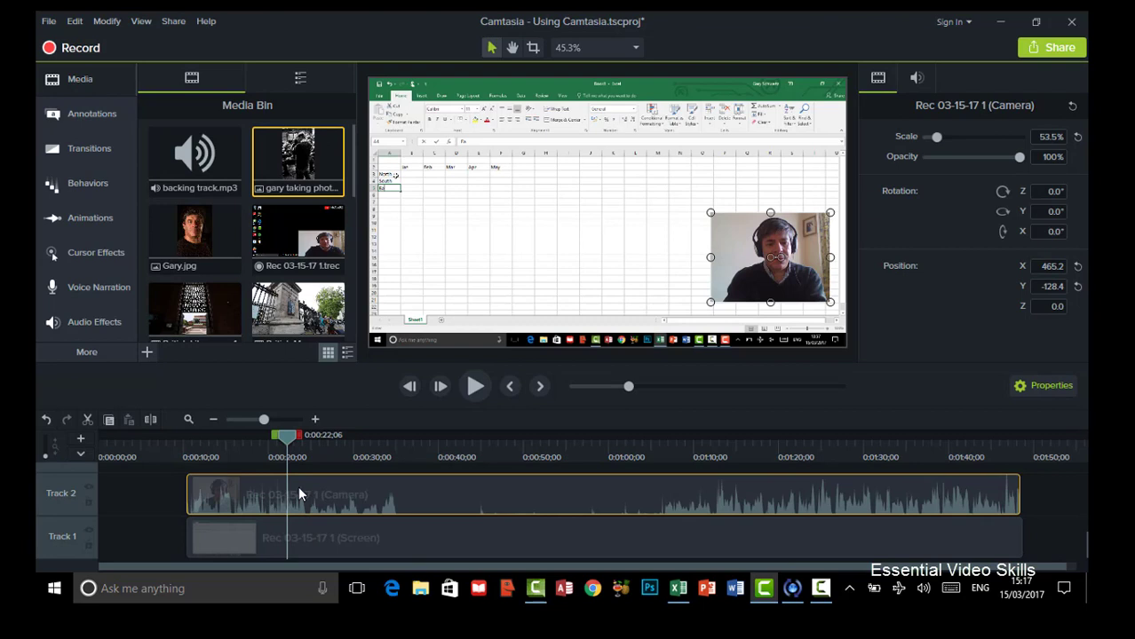
key("Delete")
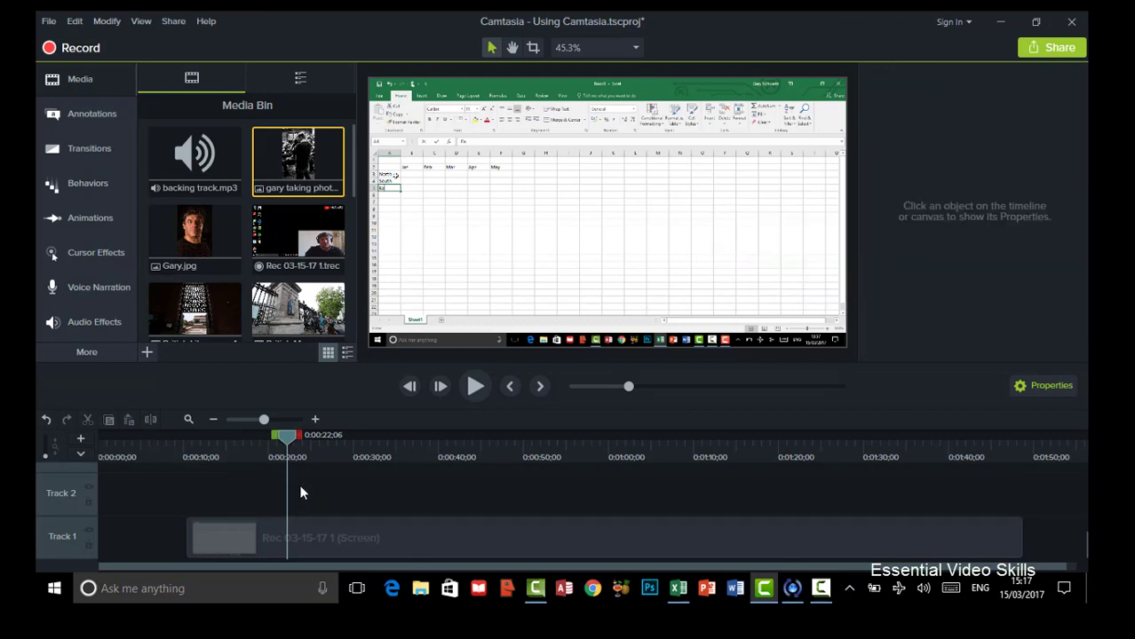
left_click(475, 388)
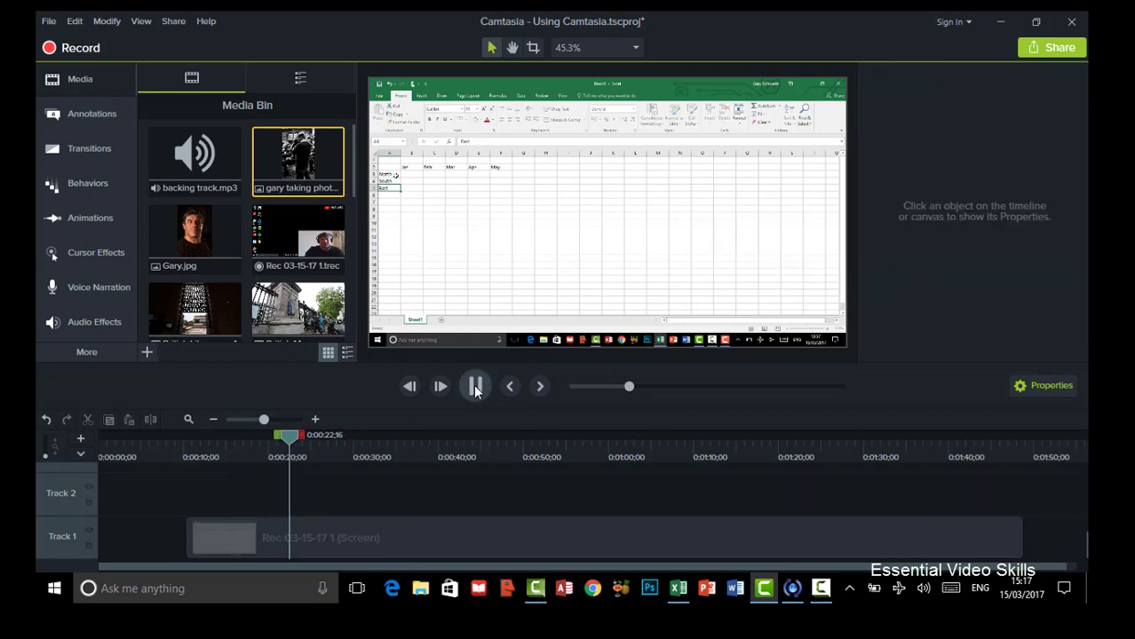
left_click(475, 389)
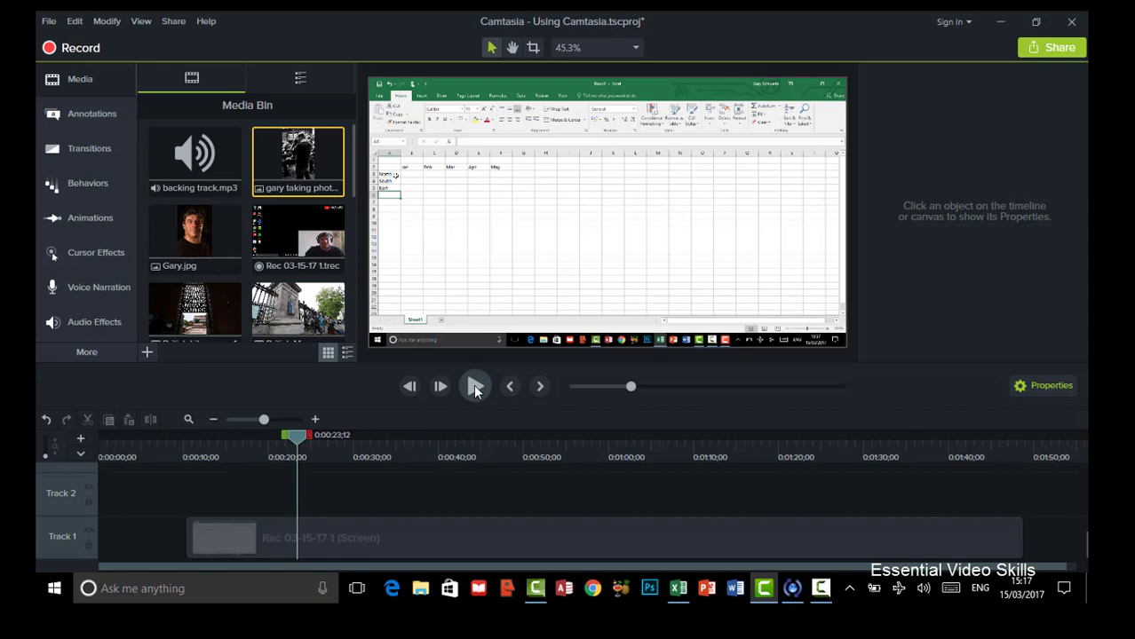
key("ctrl+z")
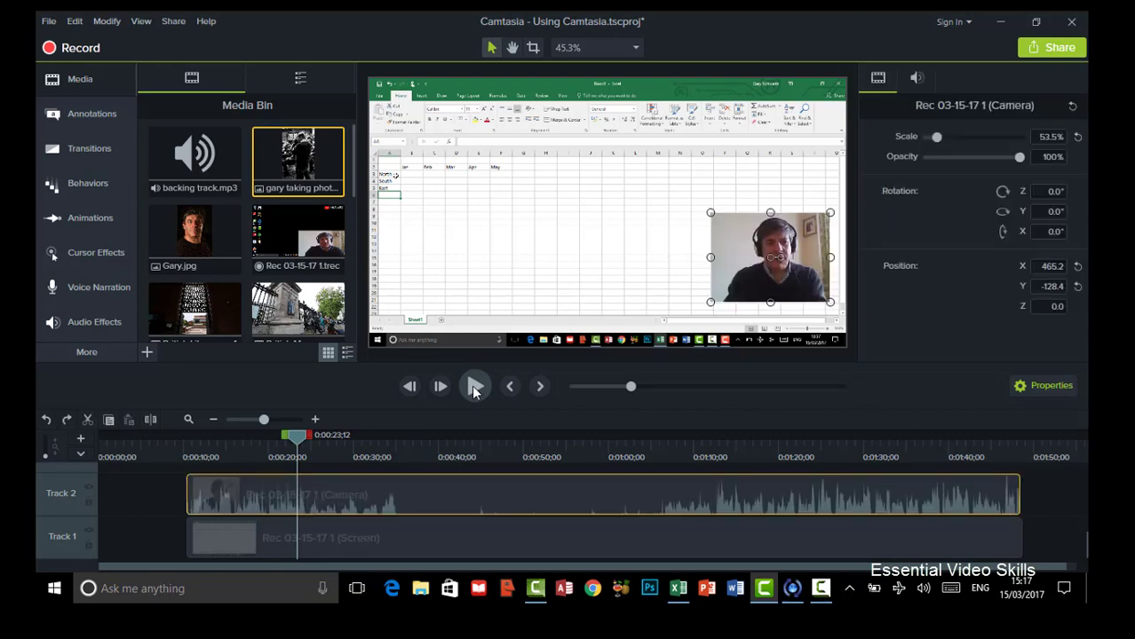
left_click_drag(283, 436, 271, 444)
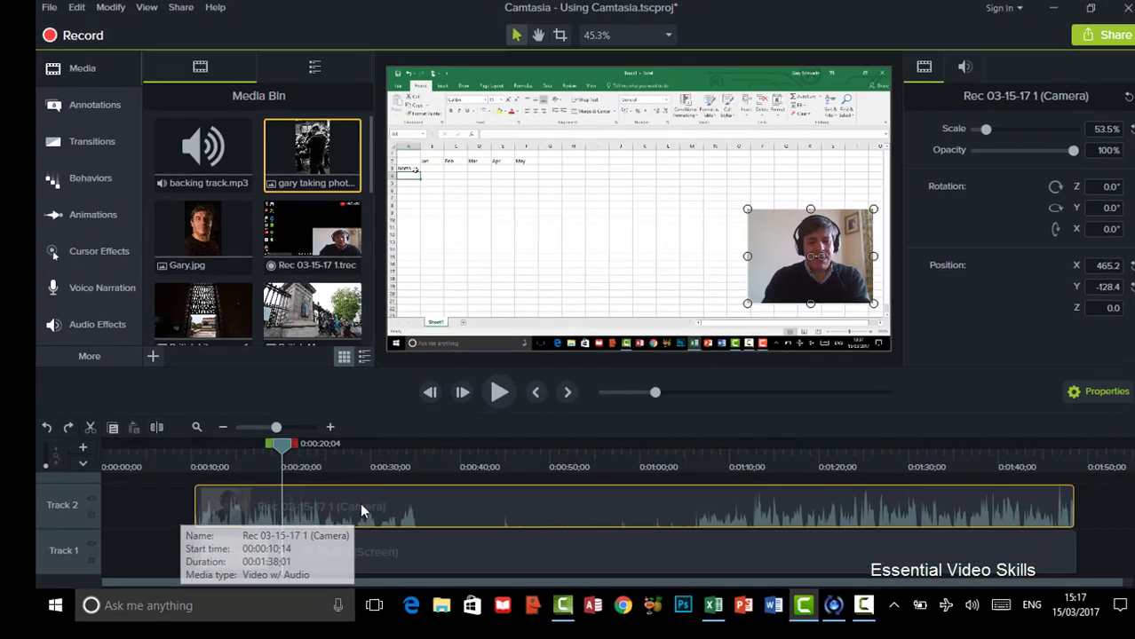
Step: Separate the webcam clip's audio from its video, then delete and restore the camera clip
right_click(345, 496)
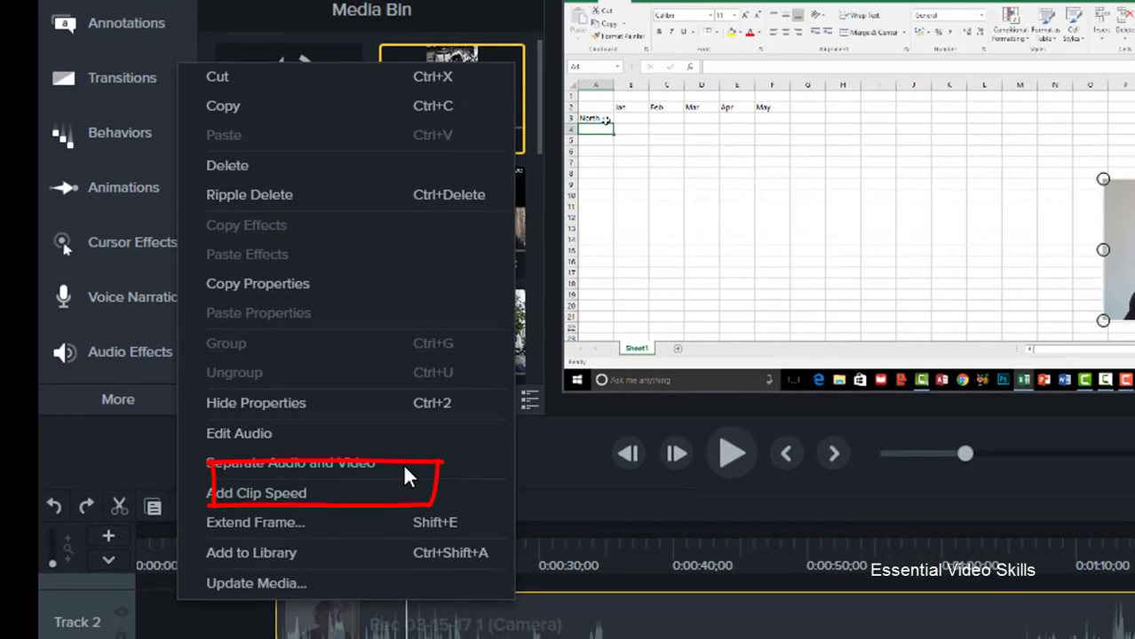
left_click(405, 467)
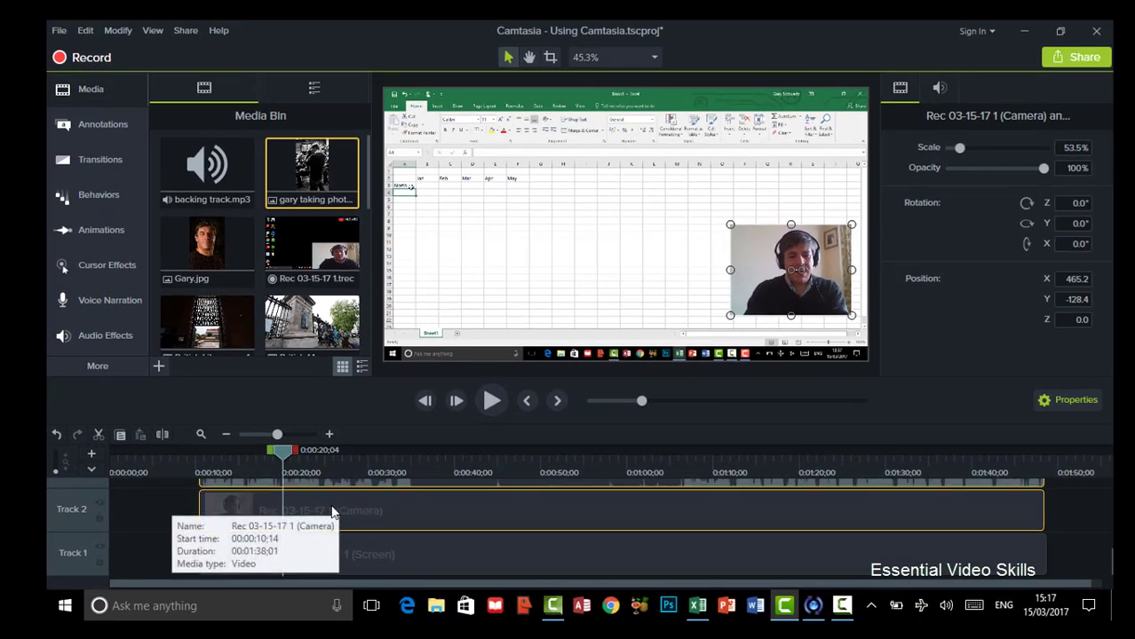
left_click(334, 505)
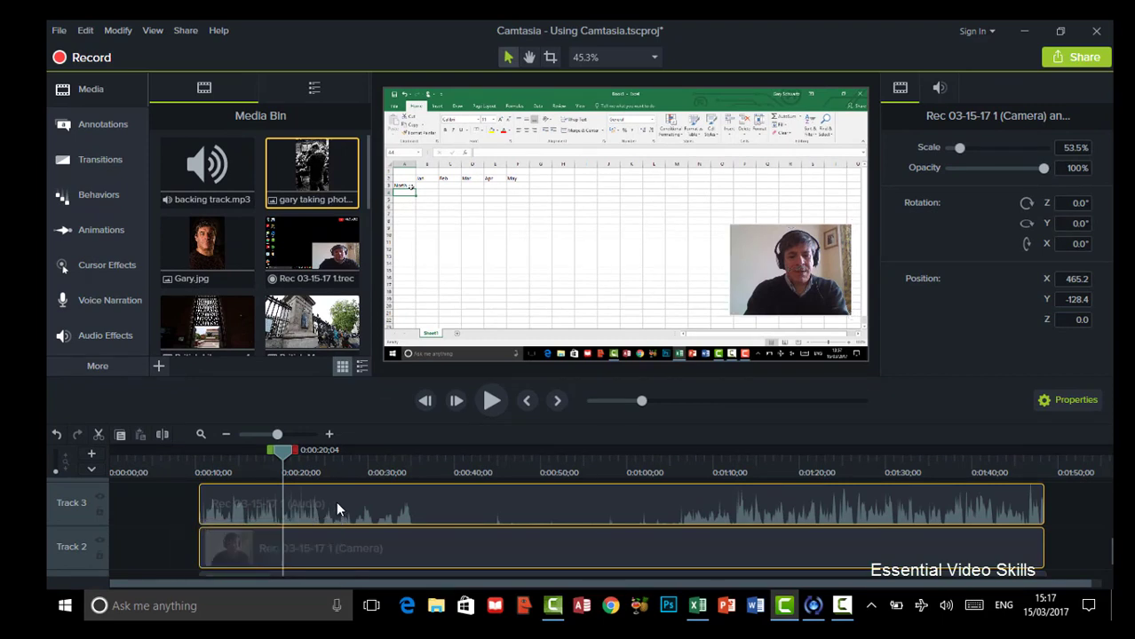
left_click(346, 552)
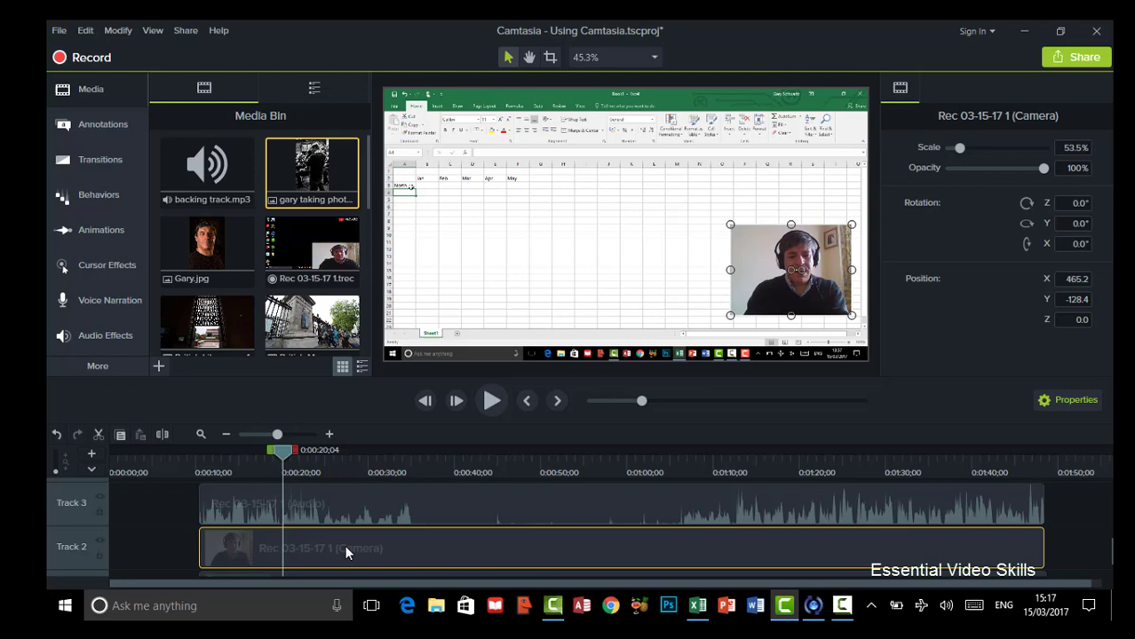
key("Delete")
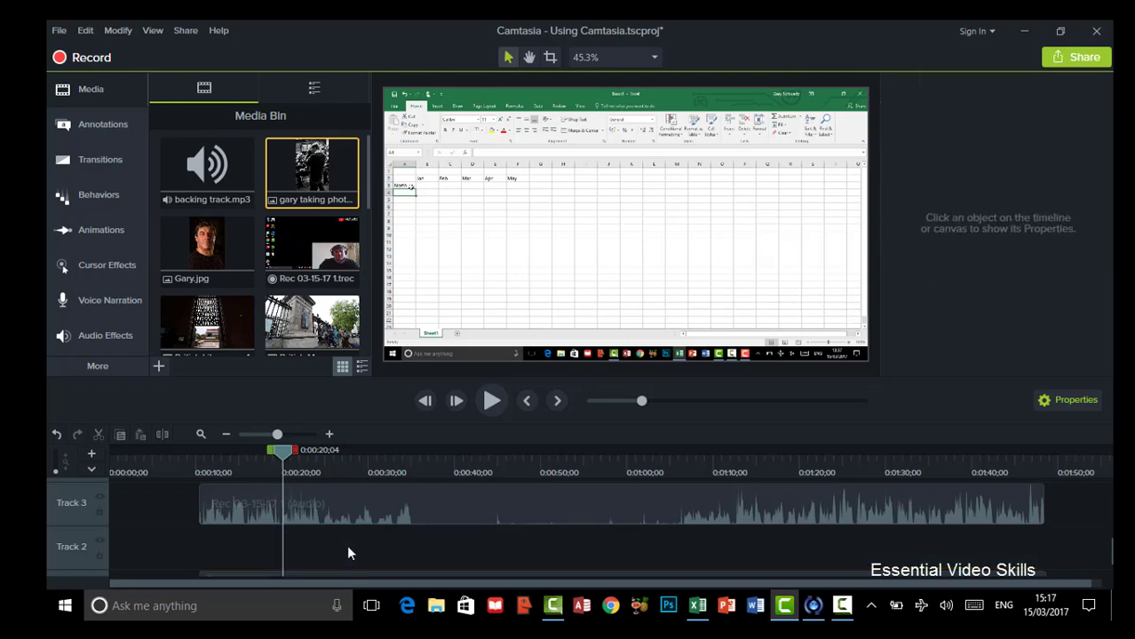
key("ctrl+z")
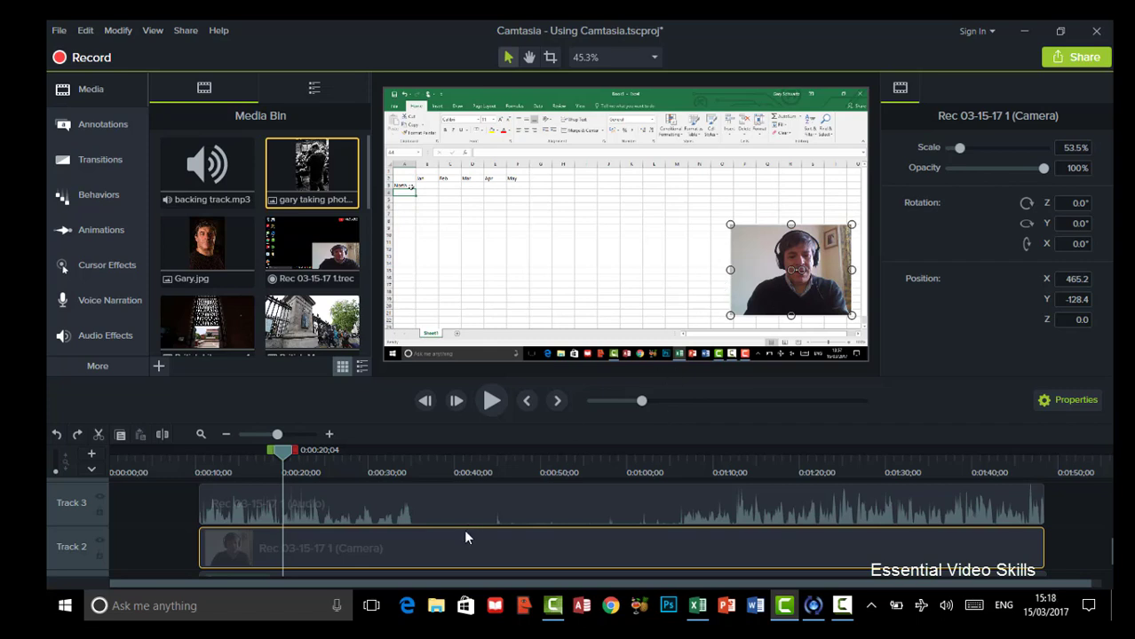
Step: Split the webcam clip at 0:00:19;26, where the month headers appear
left_click(203, 455)
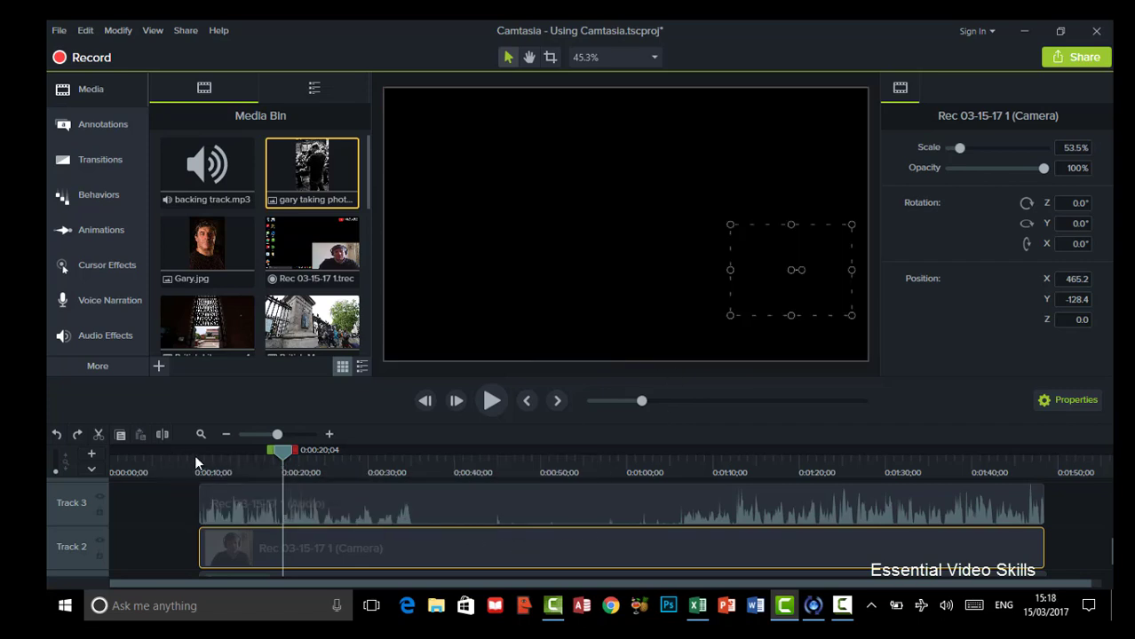
left_click_drag(204, 454, 278, 475)
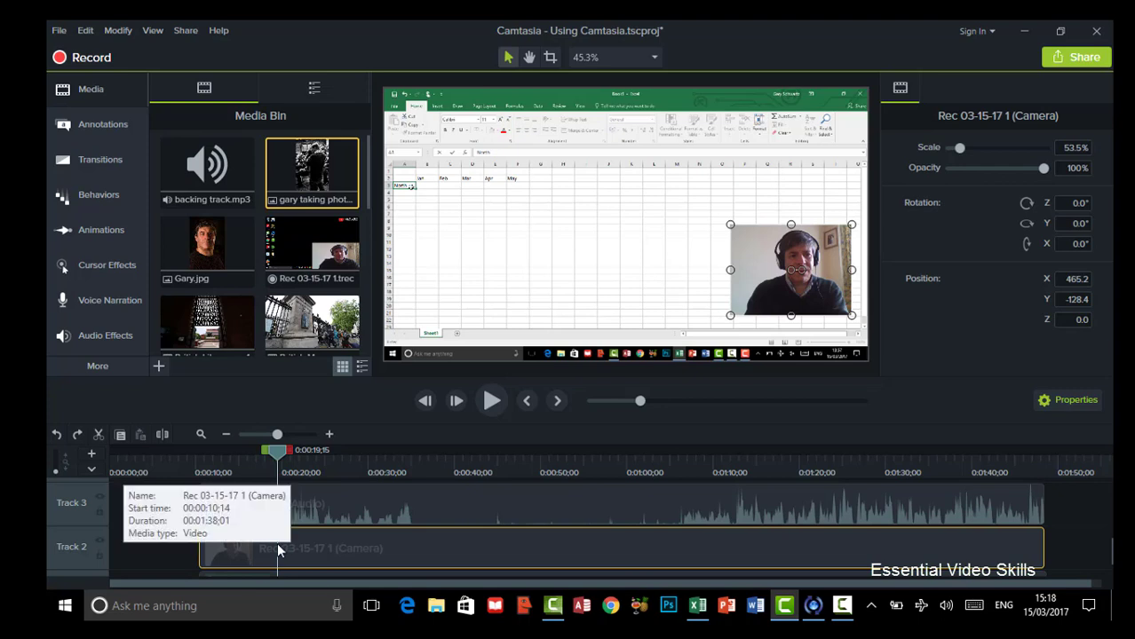
left_click_drag(209, 456, 281, 469)
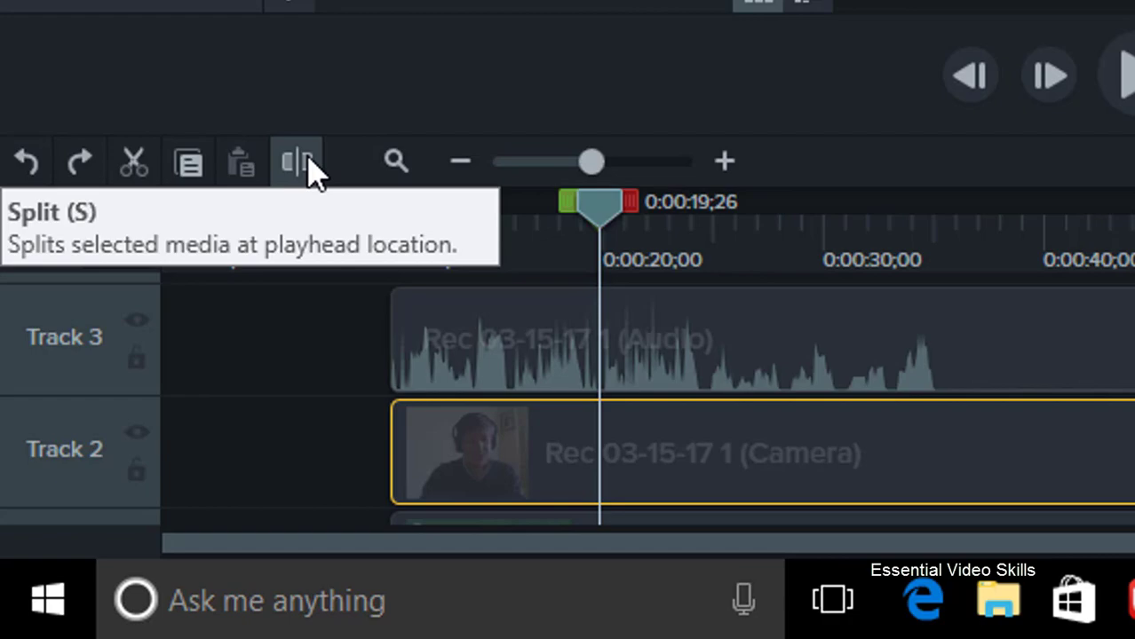
left_click(311, 170)
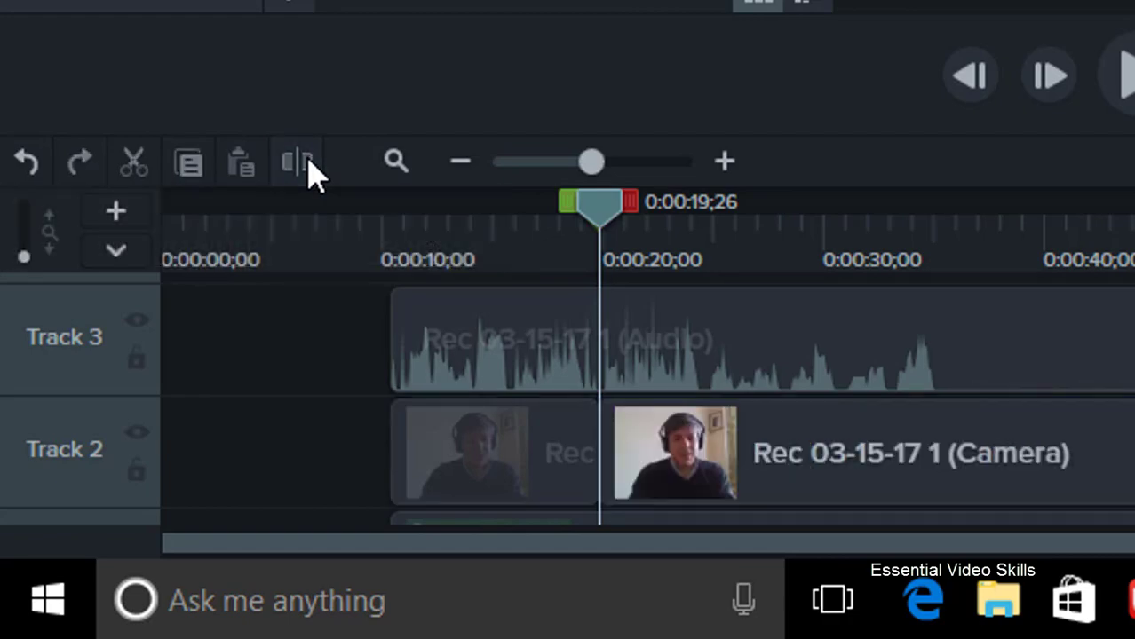
Step: Split the later webcam piece again at 0:01:39;26
left_click(701, 467)
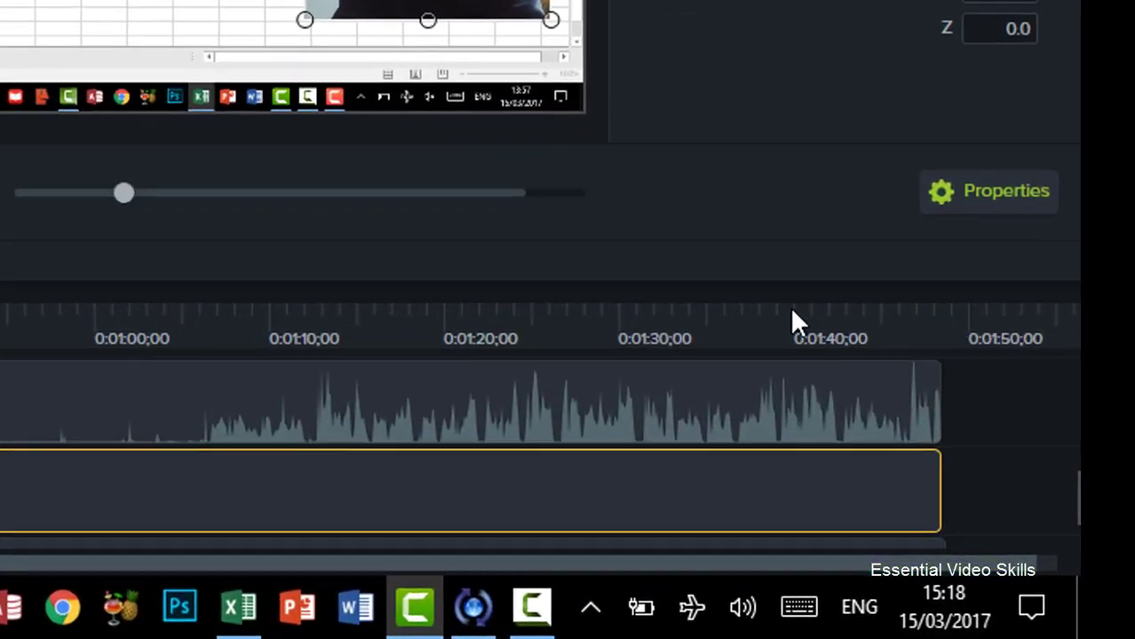
left_click(957, 468)
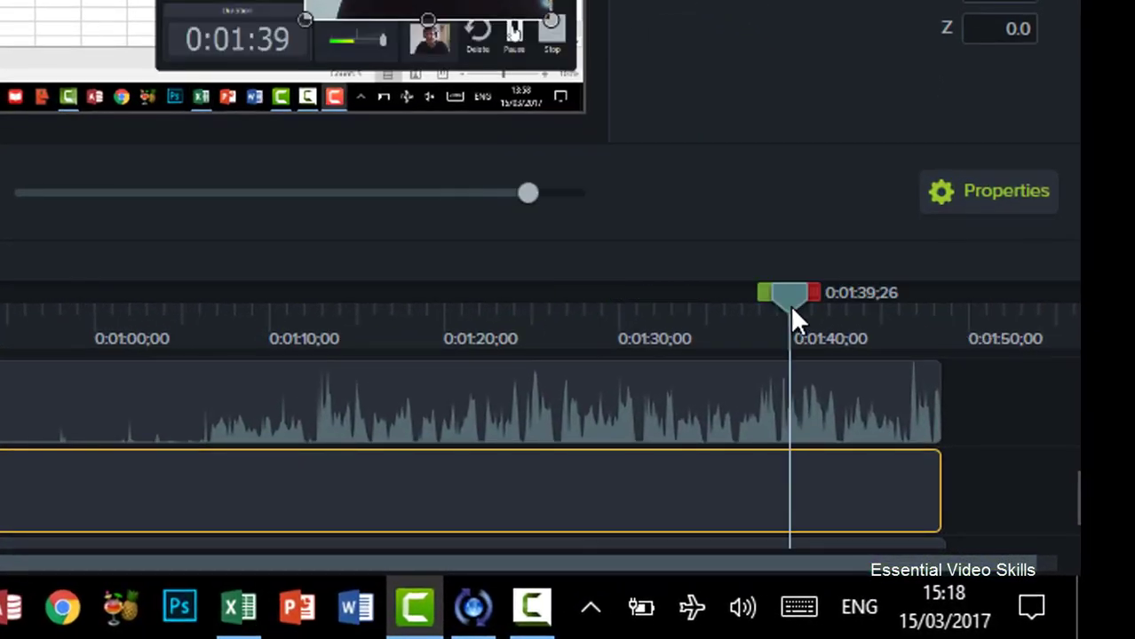
left_click(792, 312)
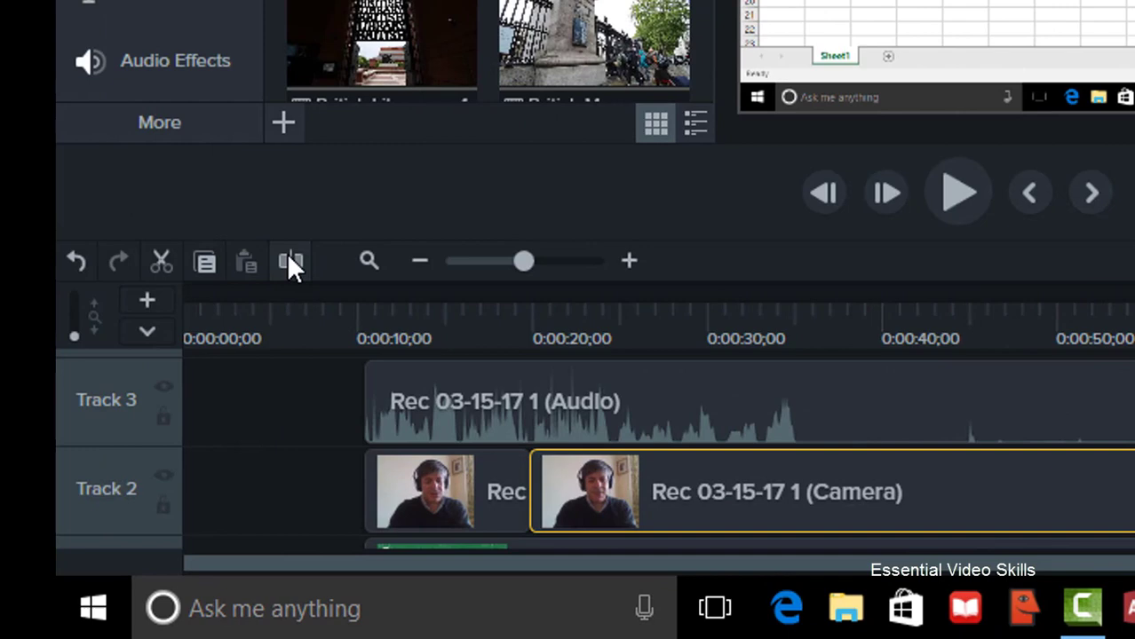
left_click(287, 256)
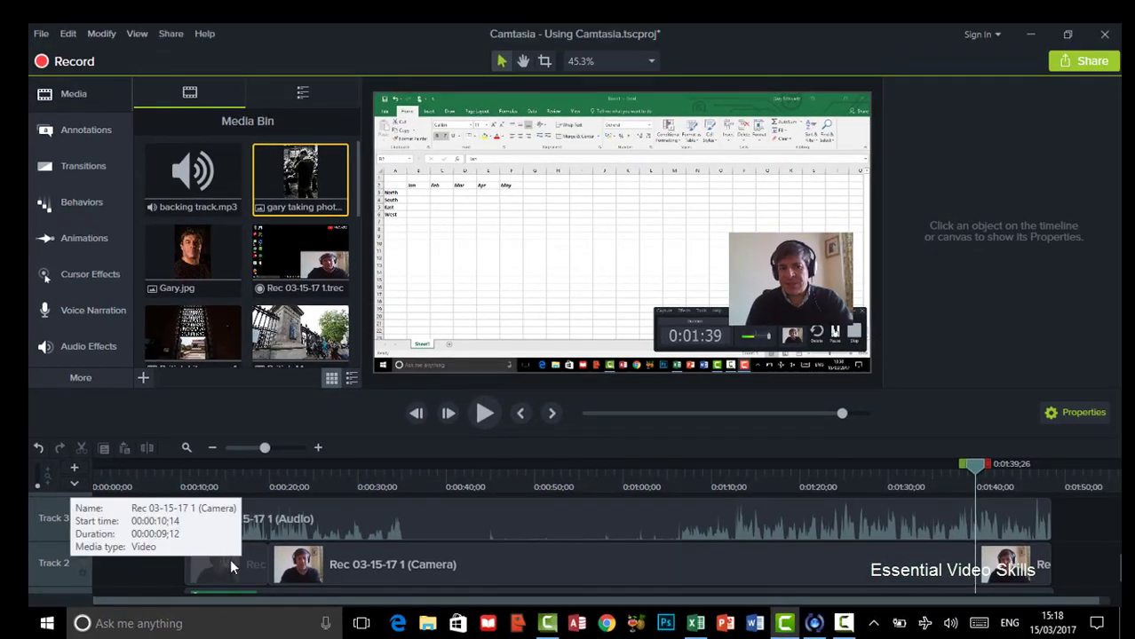
Step: Delete the middle webcam piece spanning 0:00:19;26 to 0:01:39;26
left_click(230, 559)
left_click_drag(479, 555, 542, 568)
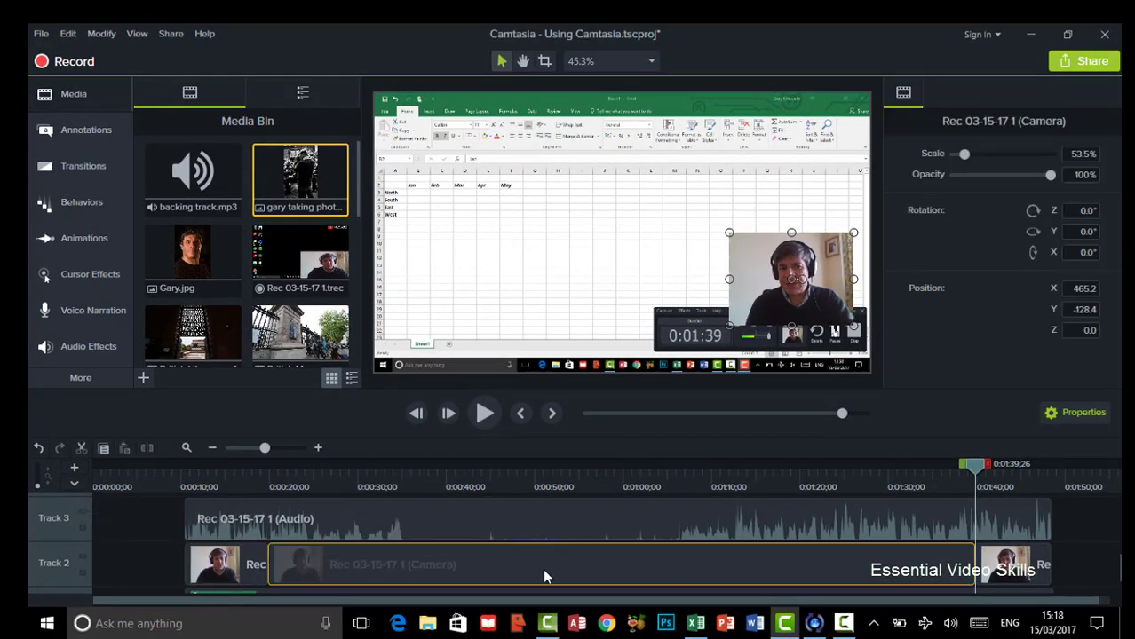
left_click(1004, 563)
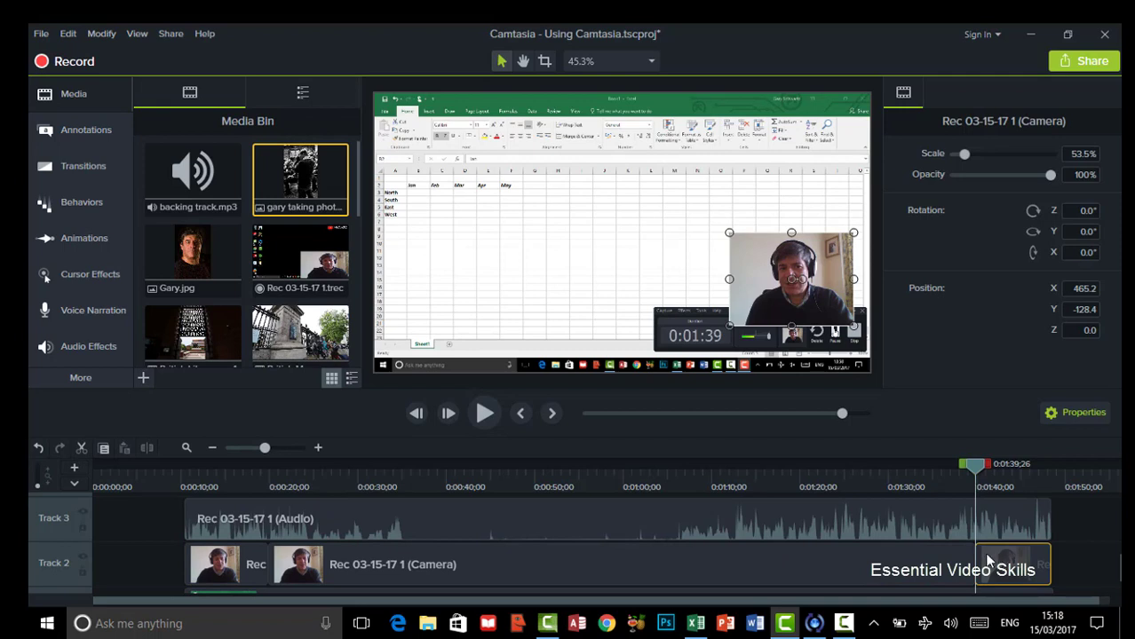
left_click(725, 562)
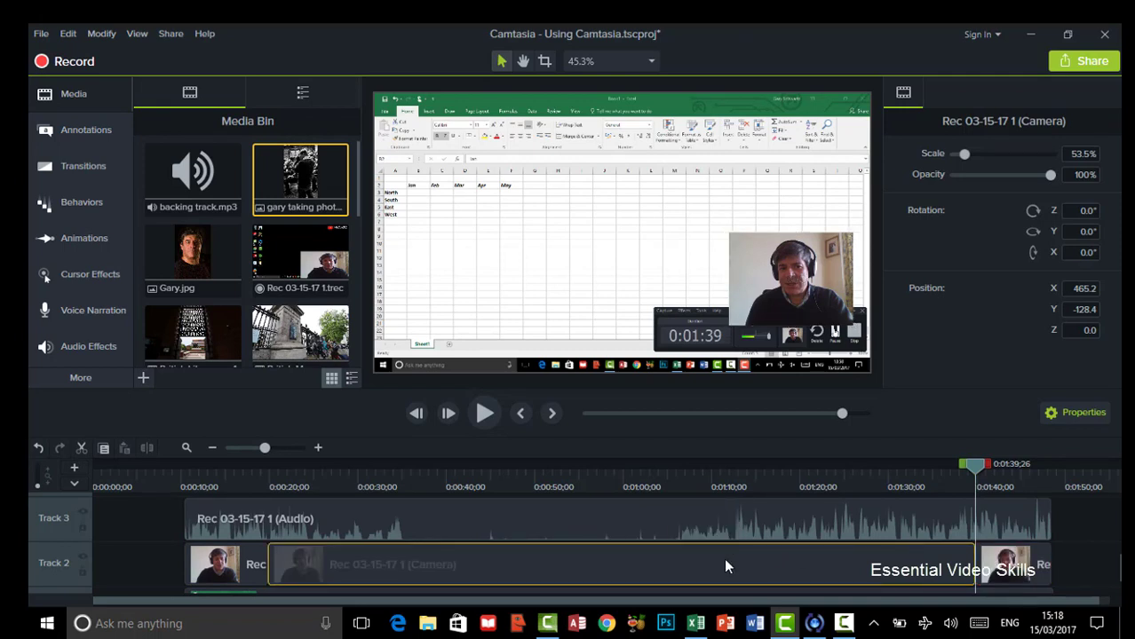
key("Delete")
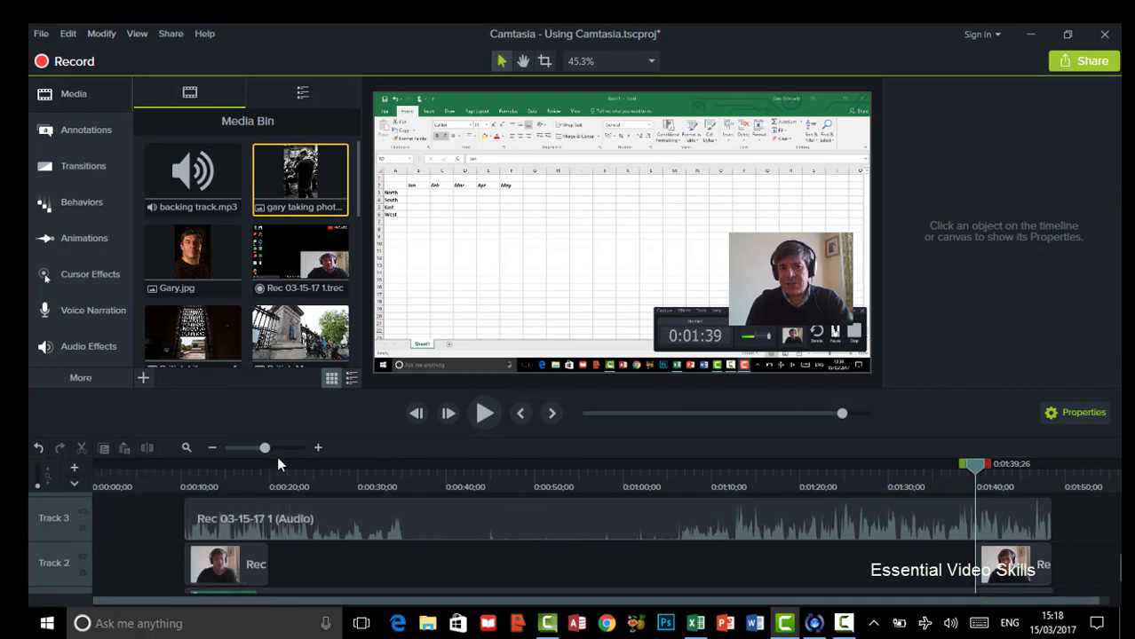
left_click(233, 472)
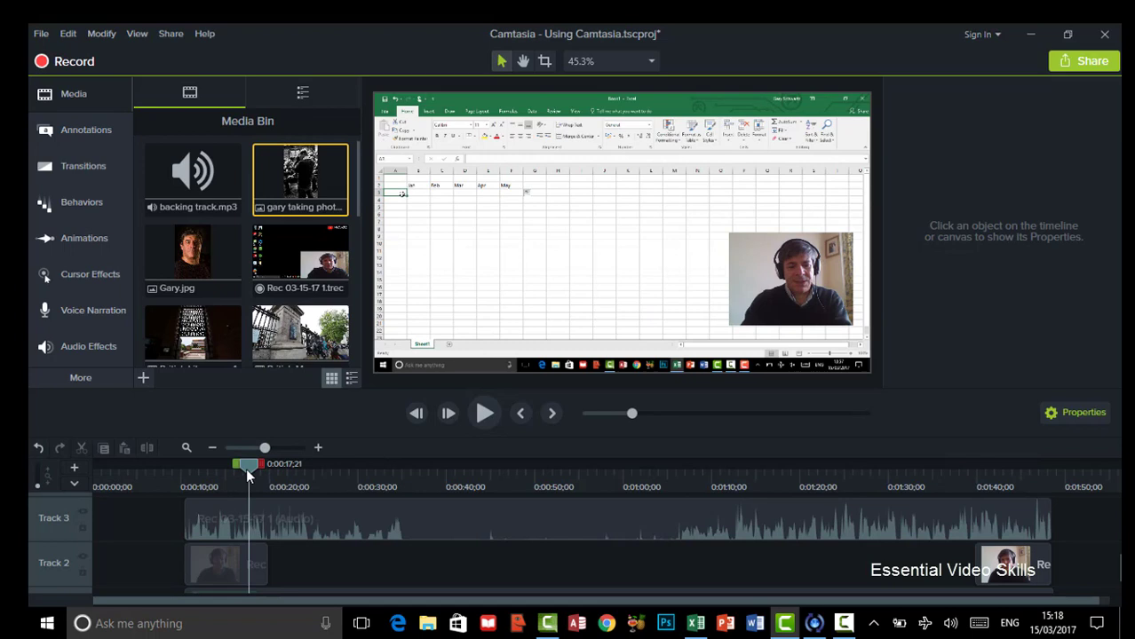
key("space")
left_click(487, 415)
left_click_drag(250, 466, 255, 465)
left_click(483, 414)
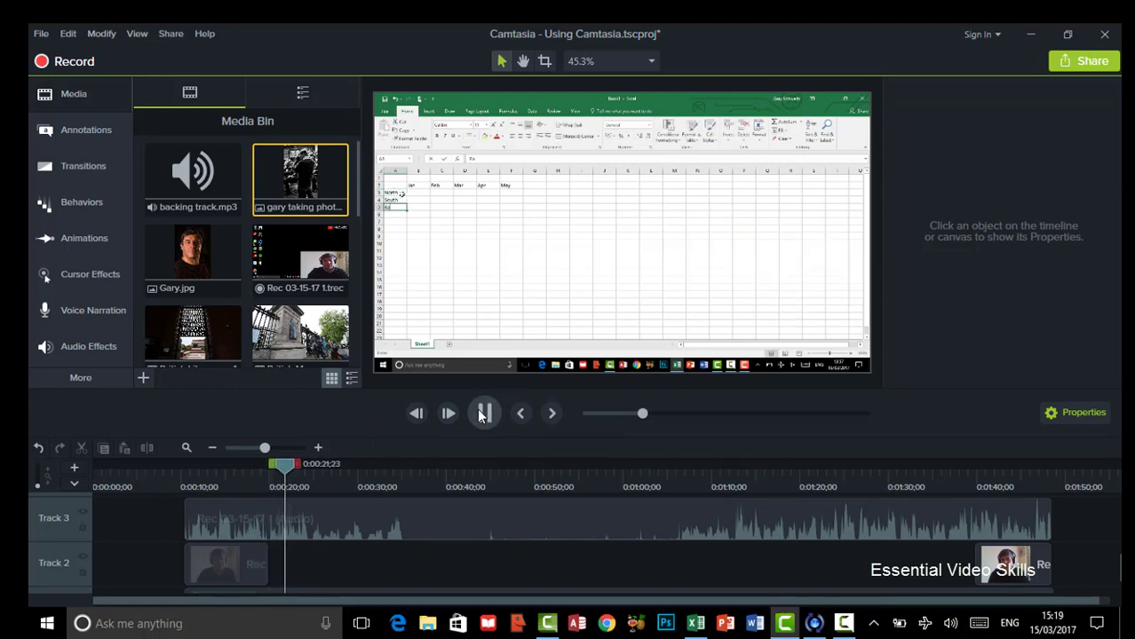
key("space")
left_click(964, 475)
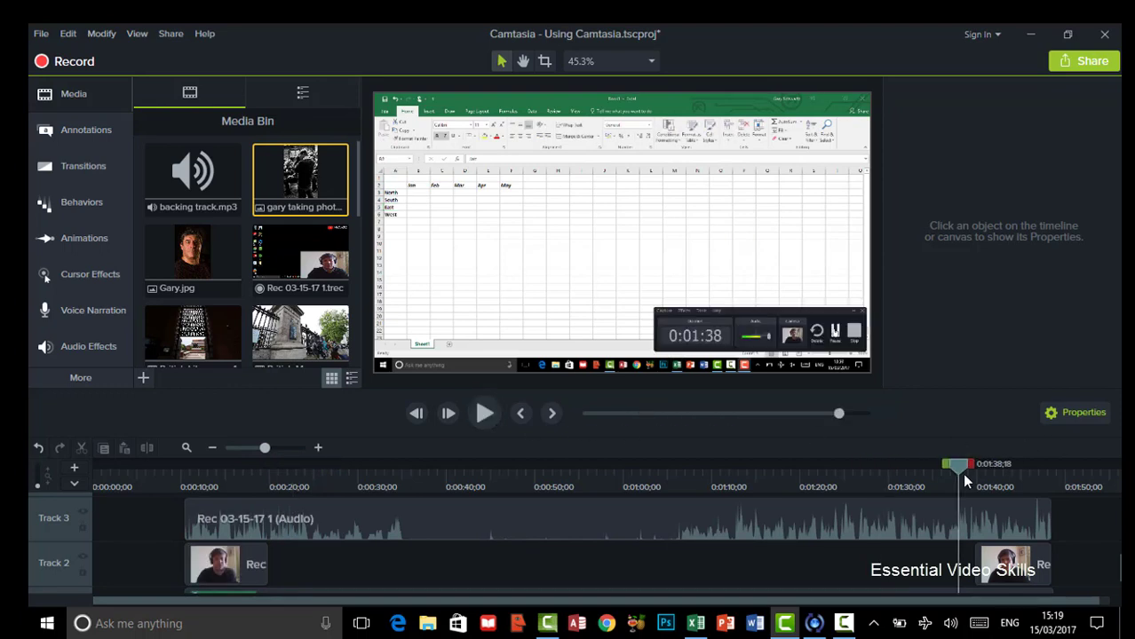
left_click(483, 414)
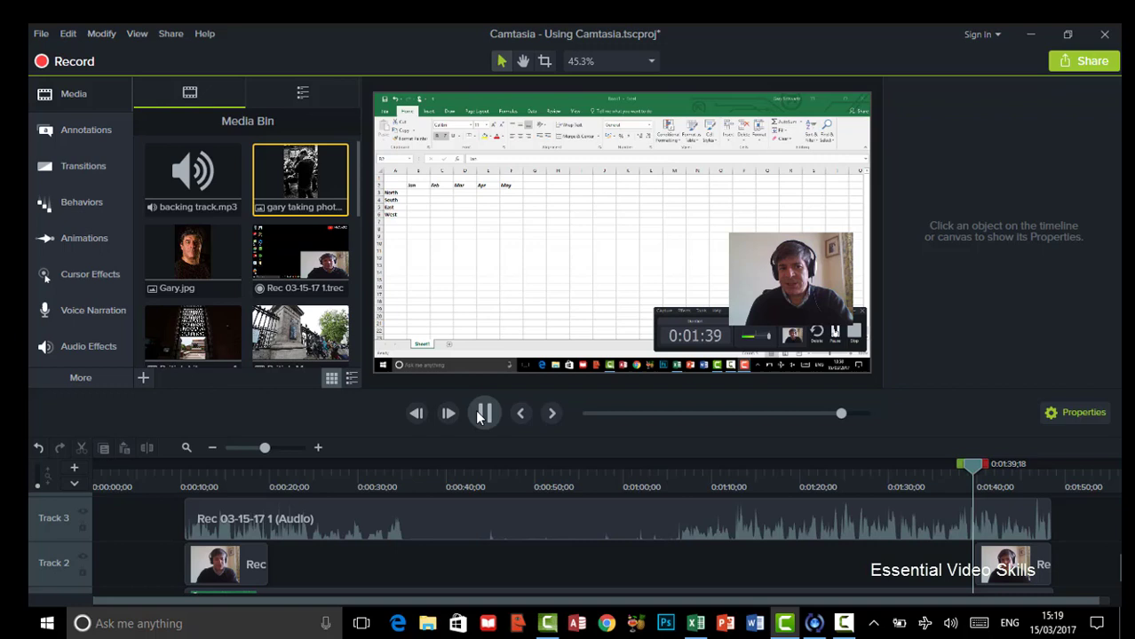
left_click(480, 415)
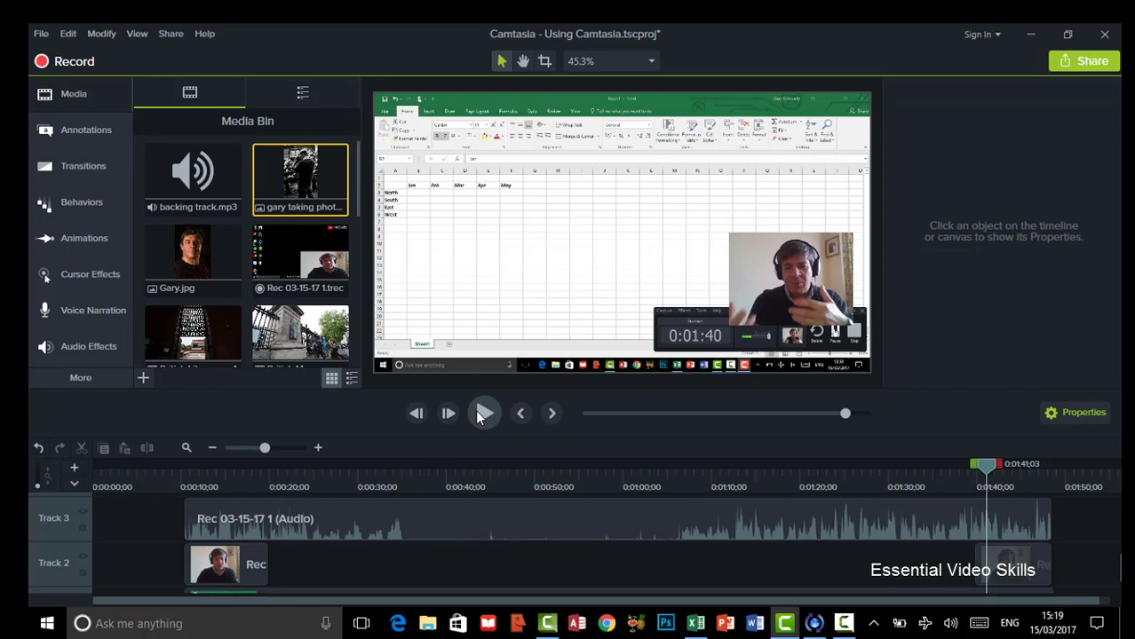
Step: Scale the opening webcam piece up to 145.9% and centre it on the canvas
left_click(998, 552)
left_click(231, 565)
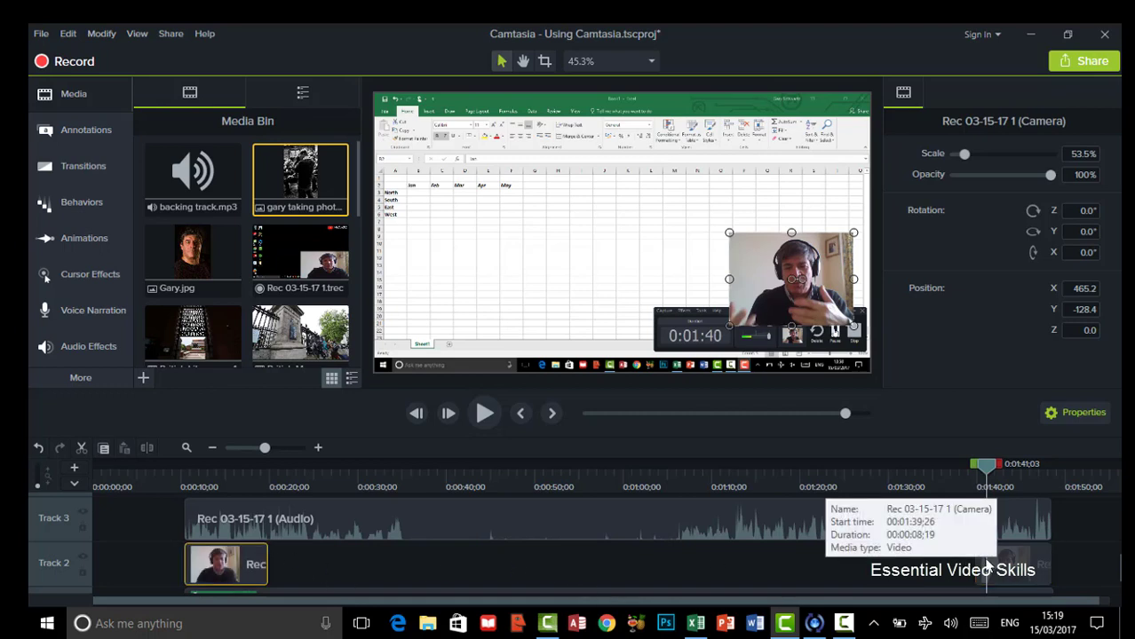
left_click_drag(769, 283, 454, 303)
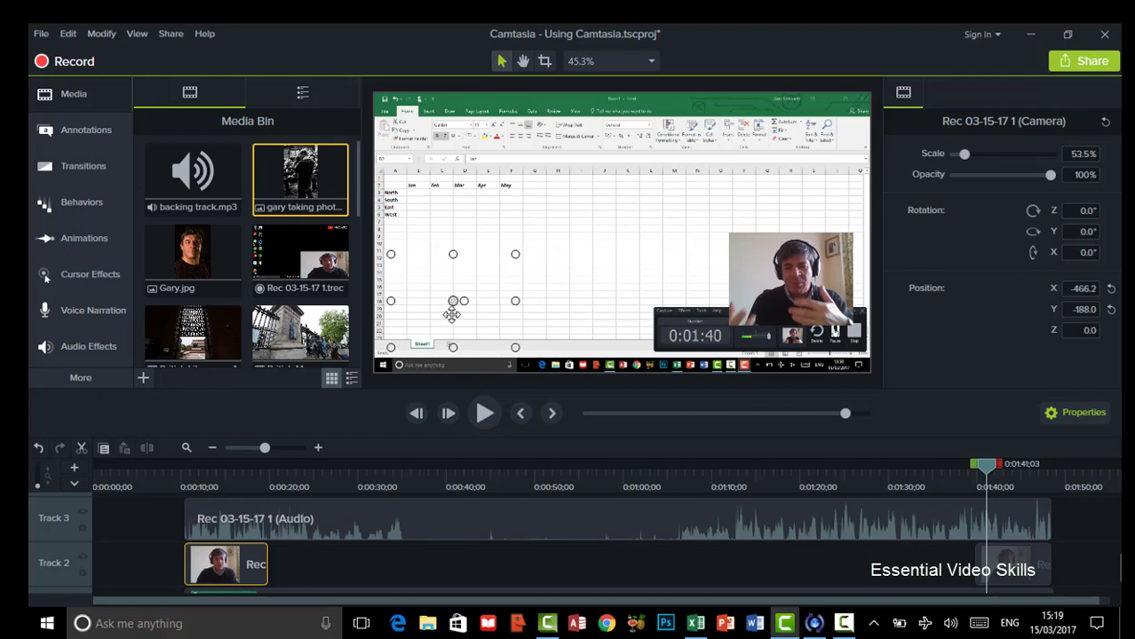
left_click(221, 474)
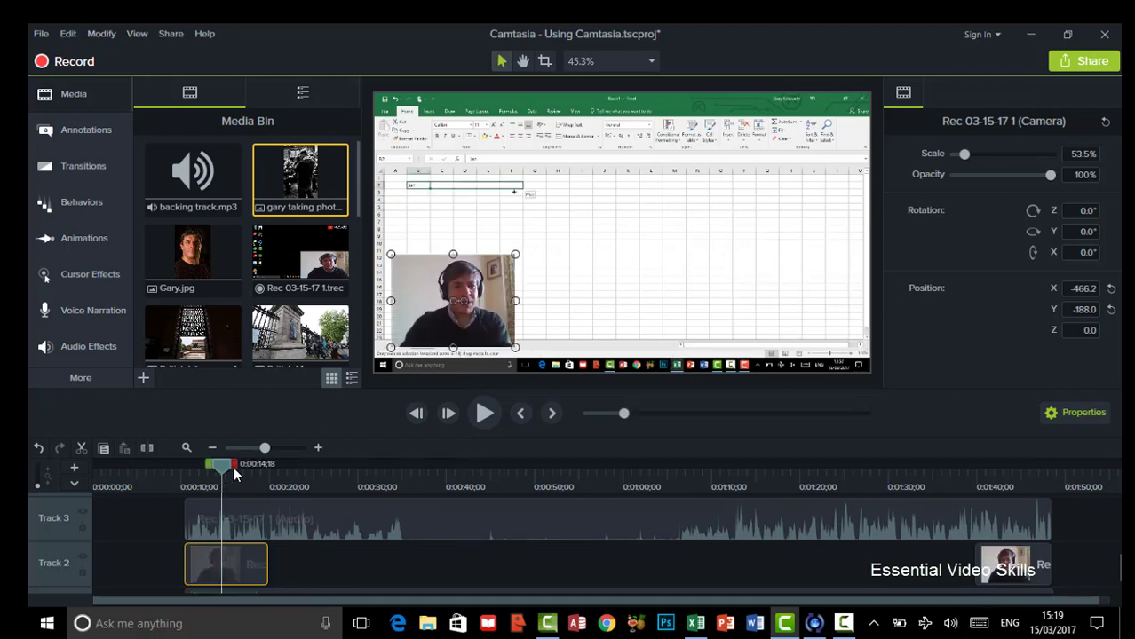
left_click_drag(536, 246, 737, 95)
left_click_drag(638, 214, 690, 218)
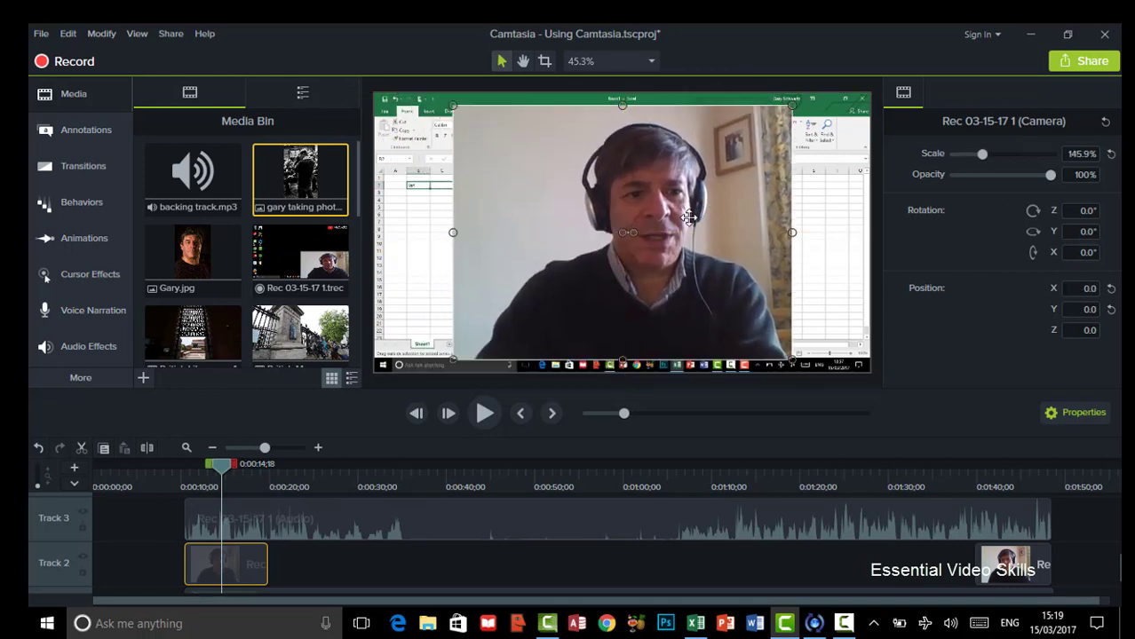
Step: Move the closing webcam piece into the bottom-right corner and preview both pieces
left_click(994, 480)
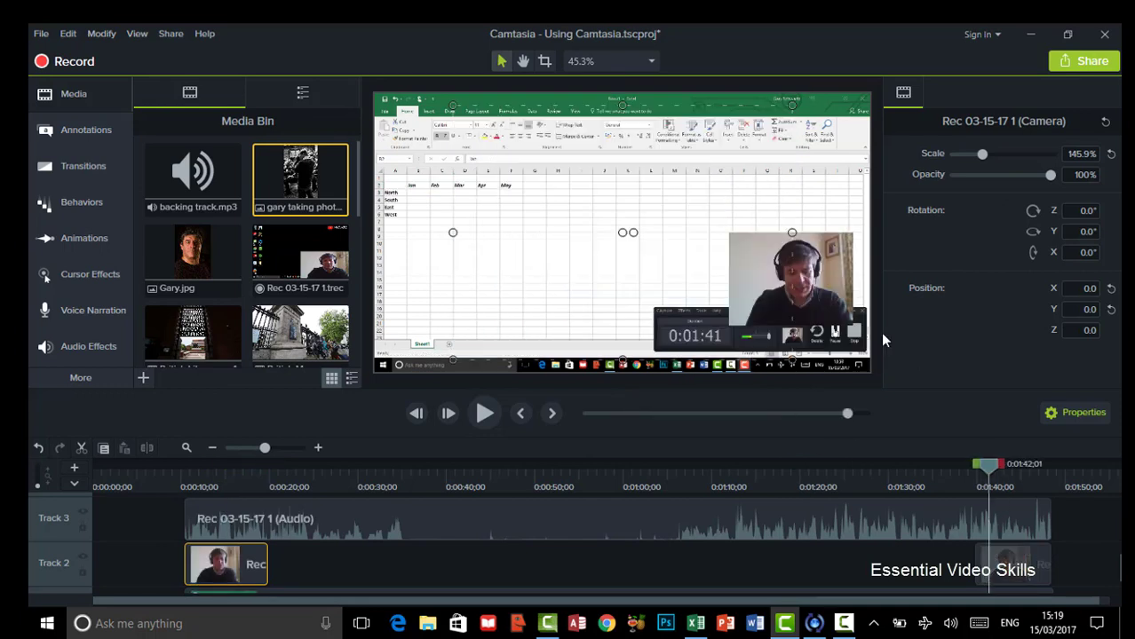
left_click_drag(781, 272, 783, 298)
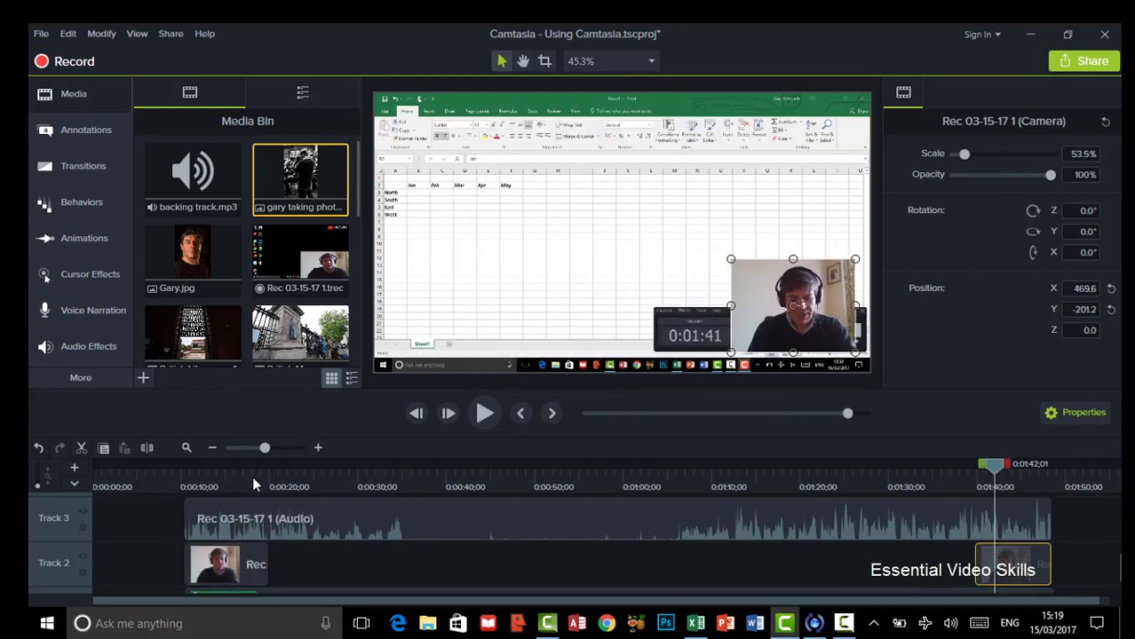
left_click(193, 473)
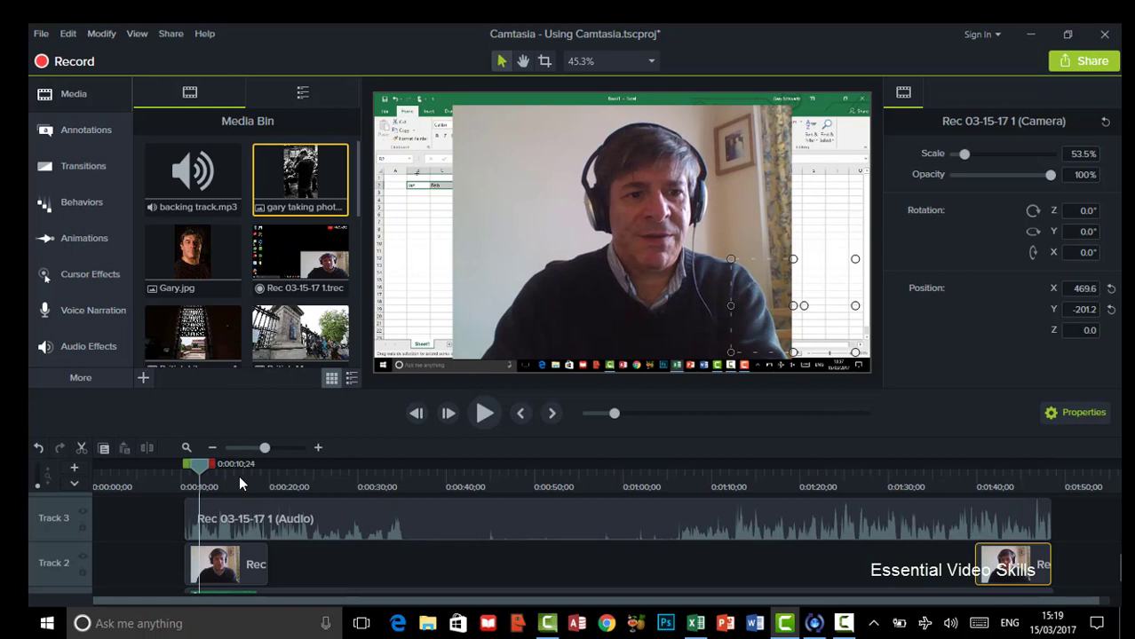
left_click(989, 481)
left_click_drag(989, 480, 1016, 473)
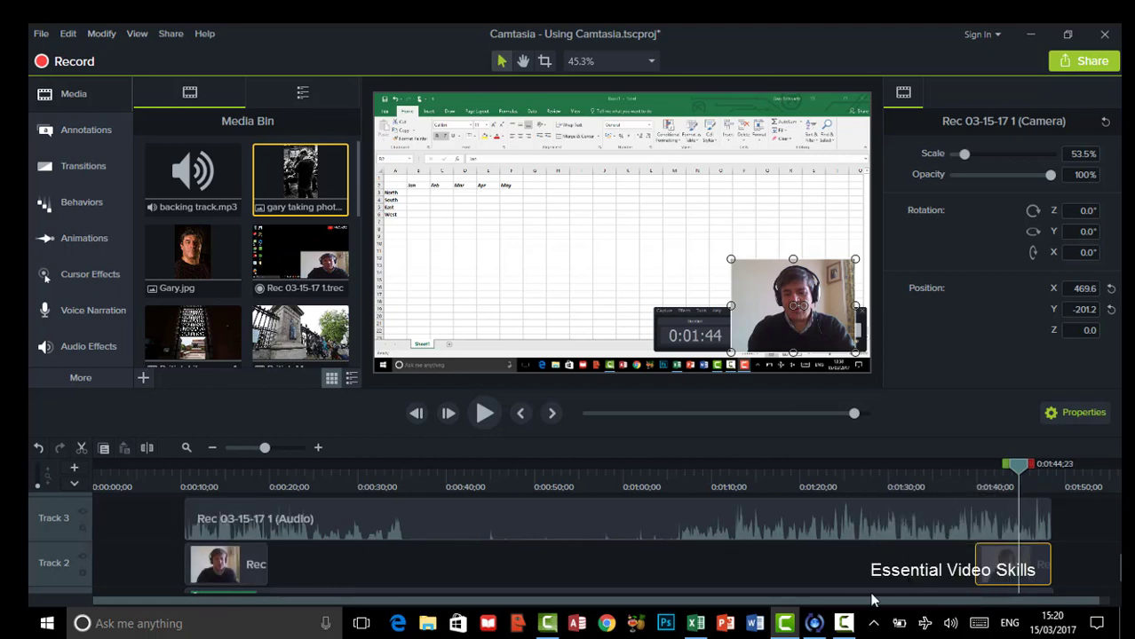
left_click(246, 575)
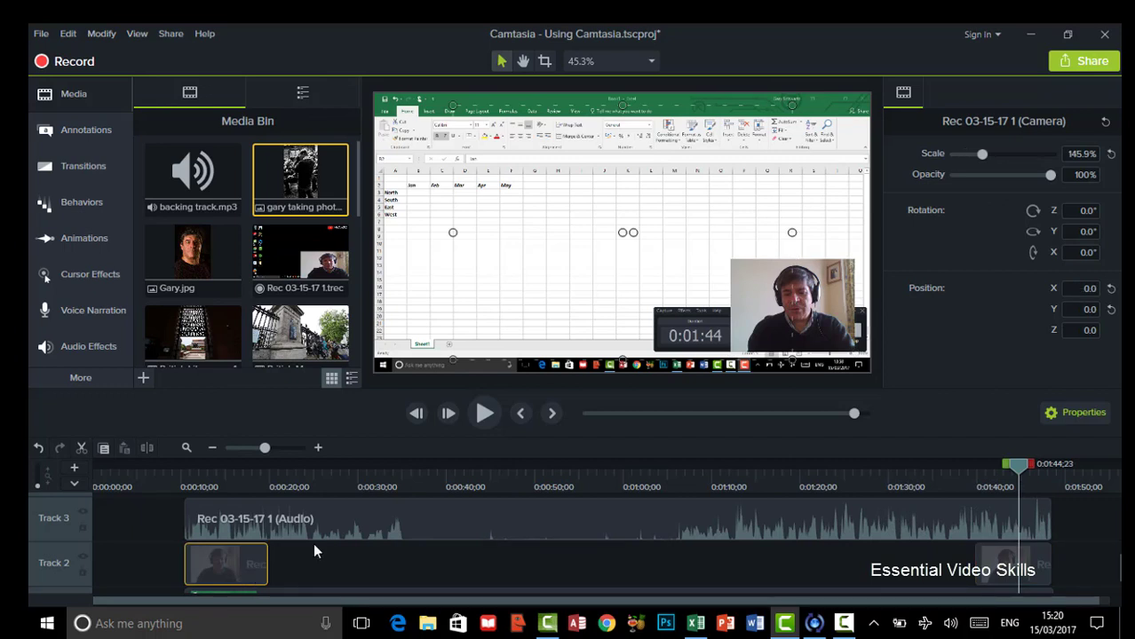
left_click(1025, 564)
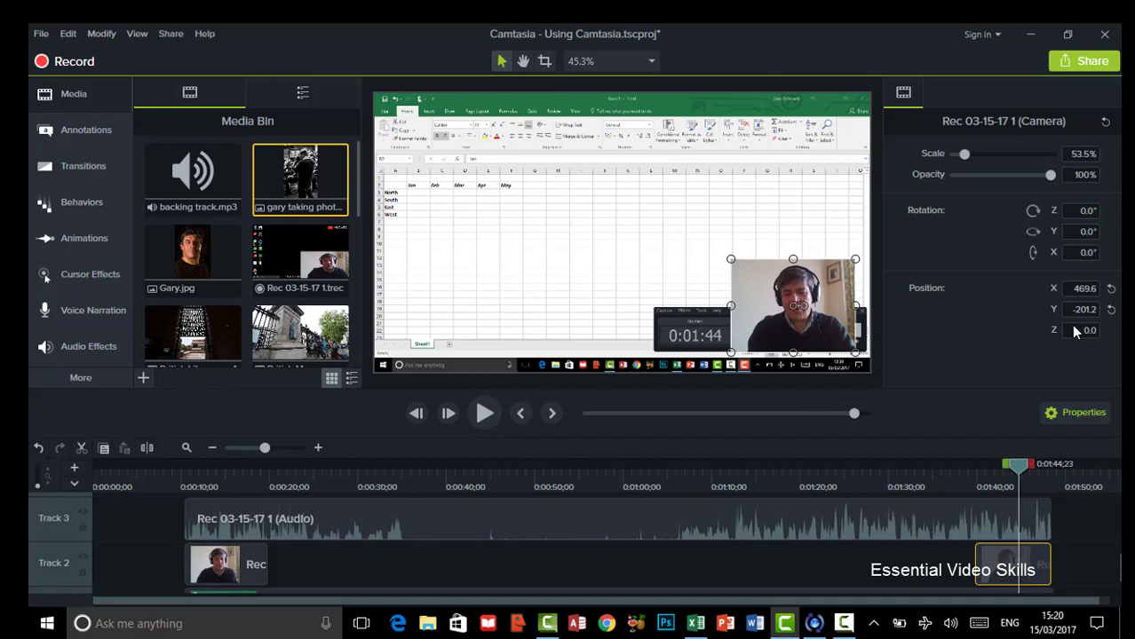
left_click(229, 563)
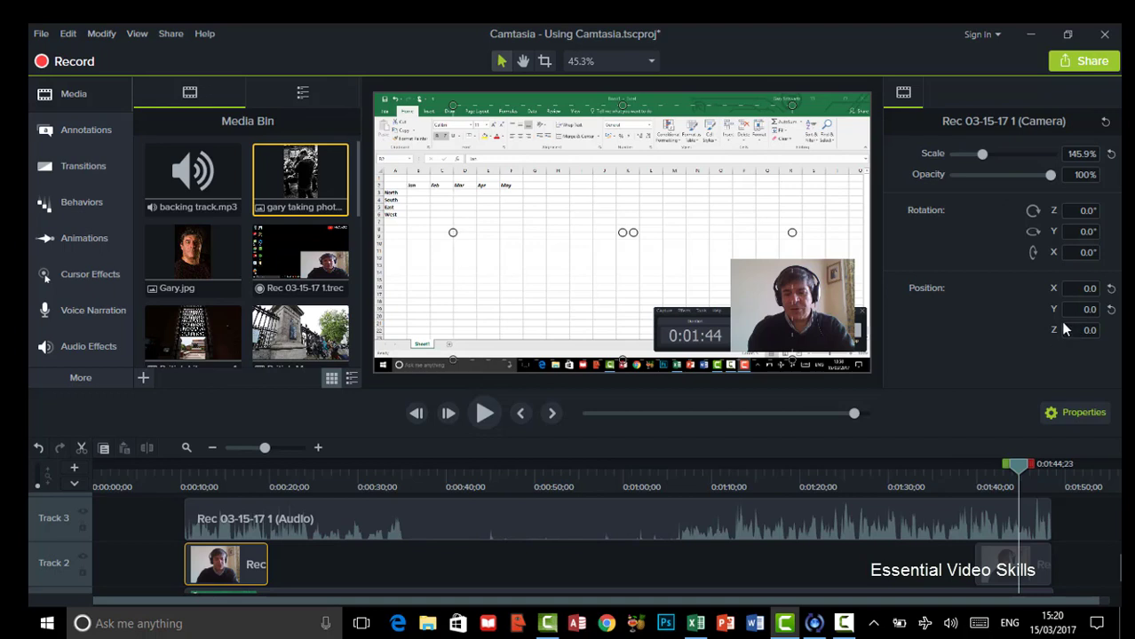
mouse_move(981, 511)
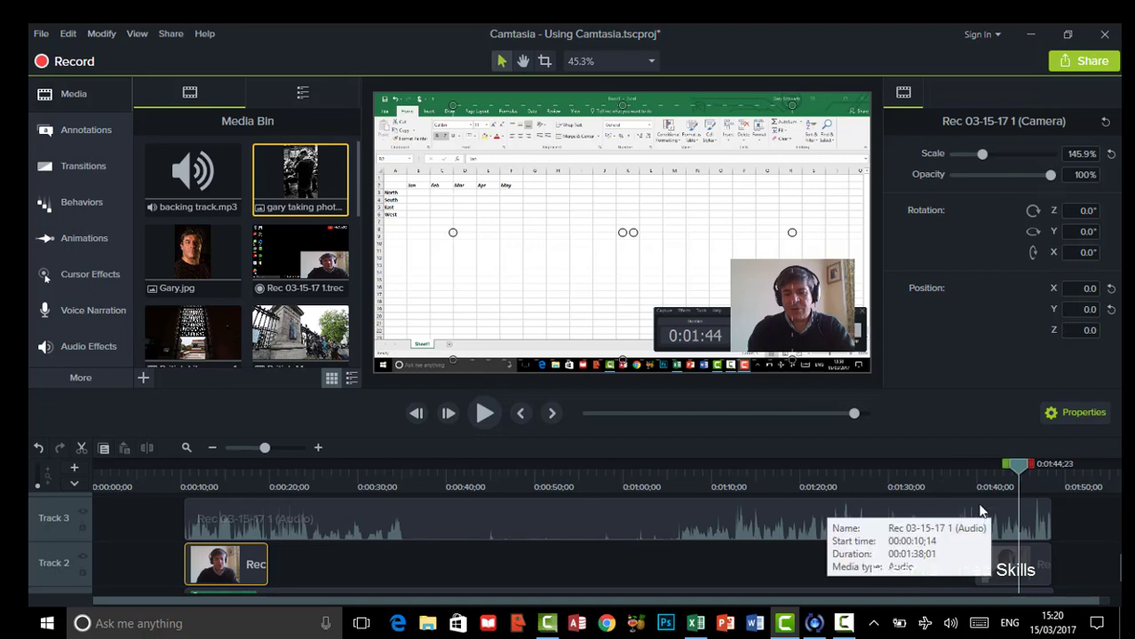